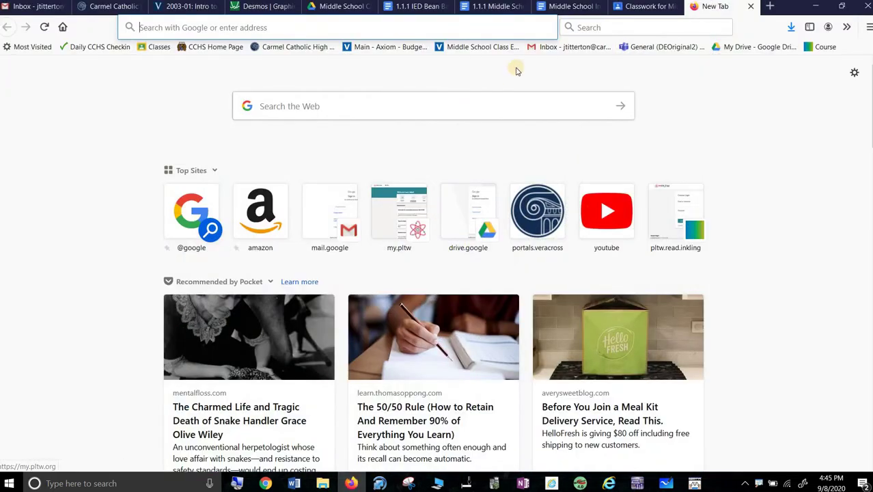
pyautogui.click(287, 30)
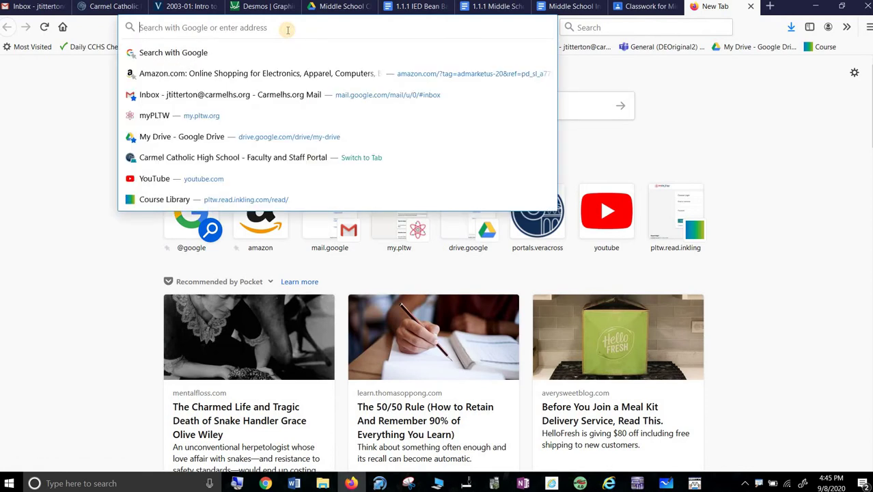
pyautogui.write('www.google.com/')
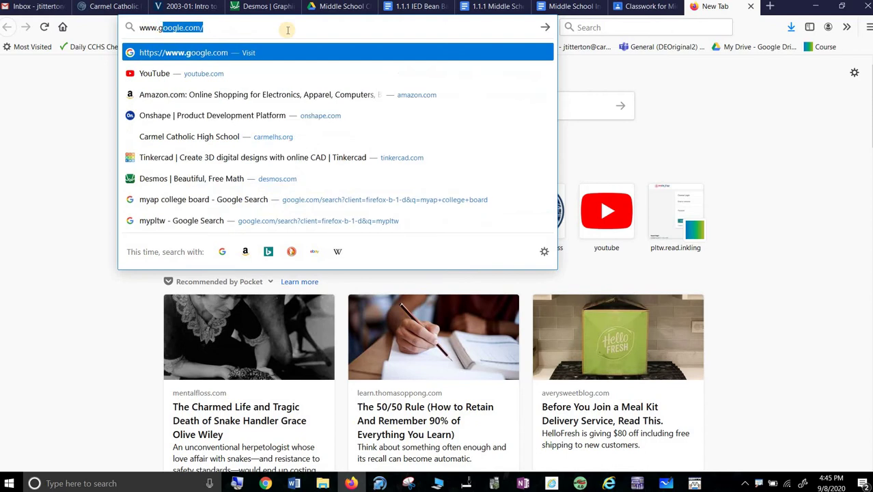
pyautogui.press('Return')
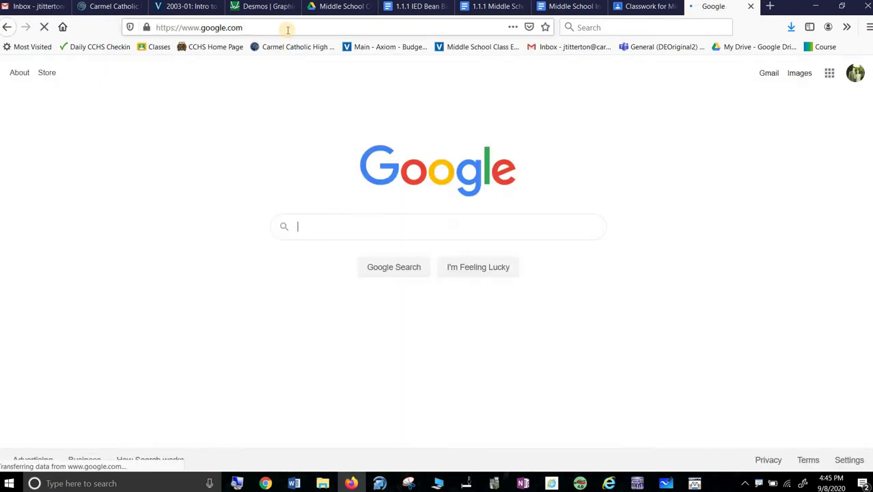
pyautogui.click(828, 73)
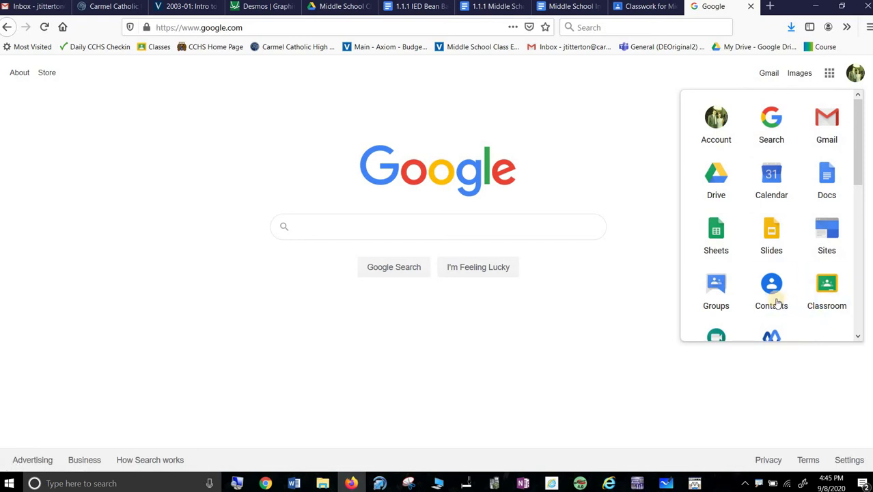
# Open Drive and go to 2001 Introduction to Engineering Design (IED) > General Info > Middle School Class
pyautogui.click(708, 175)
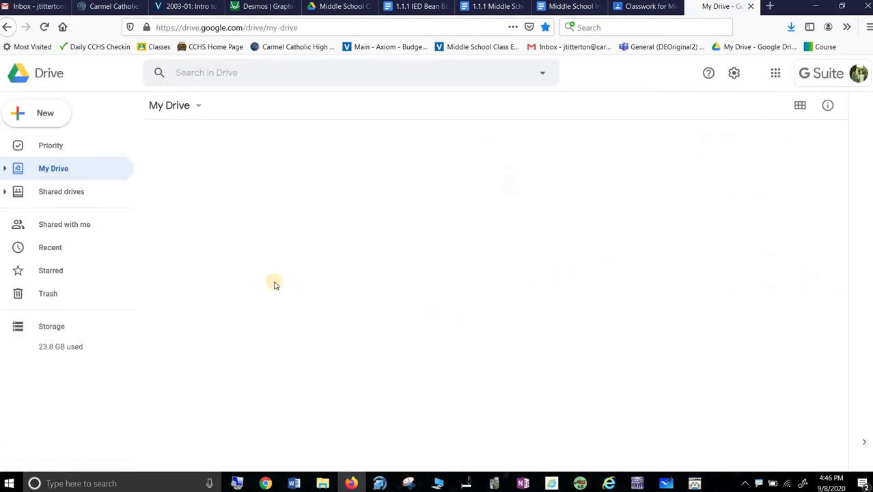
pyautogui.scroll(-4, 220, 312)
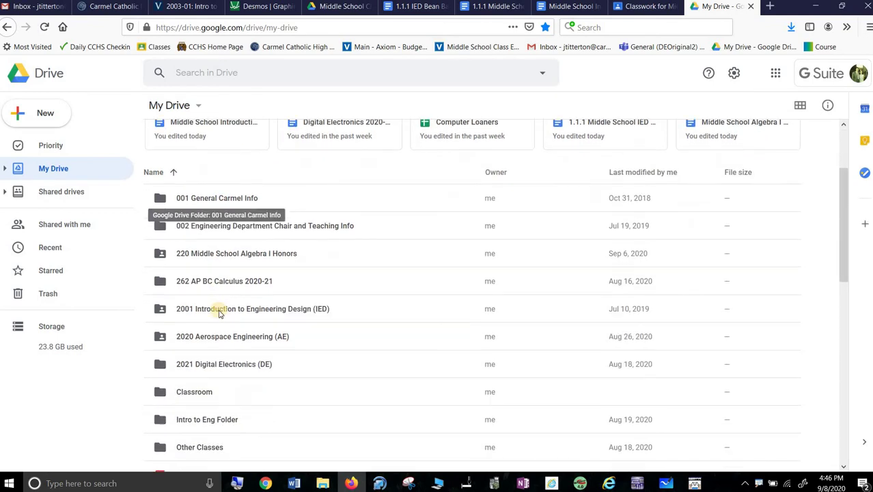
pyautogui.doubleClick(251, 263)
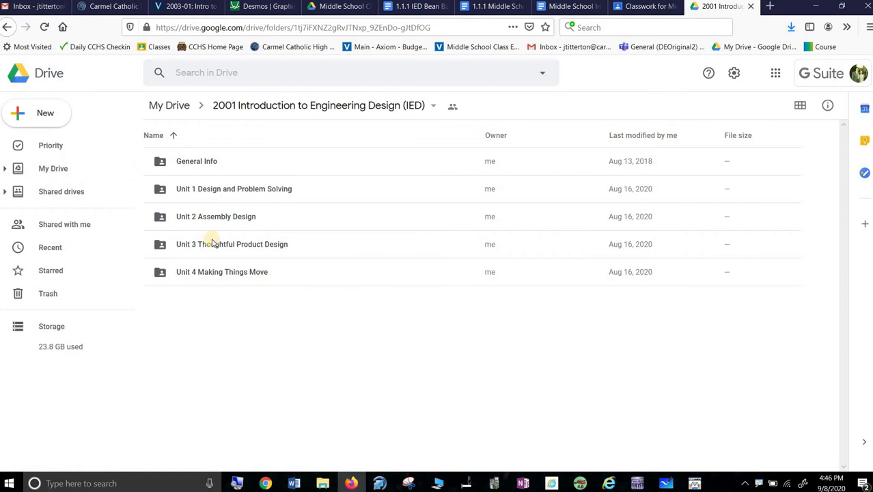
pyautogui.doubleClick(196, 164)
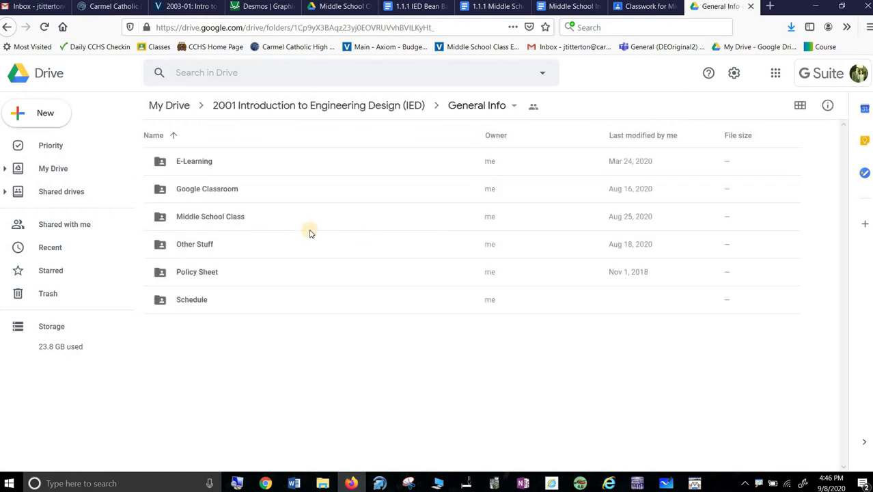
pyautogui.doubleClick(210, 217)
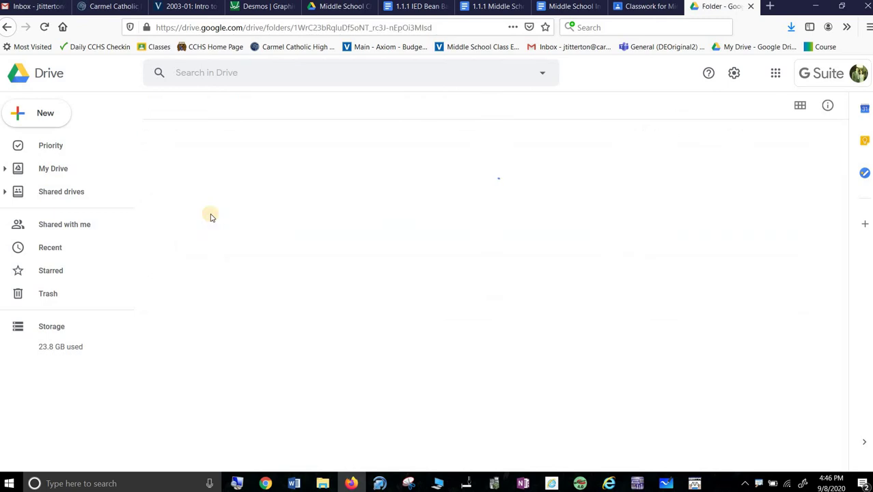
pyautogui.click(192, 191)
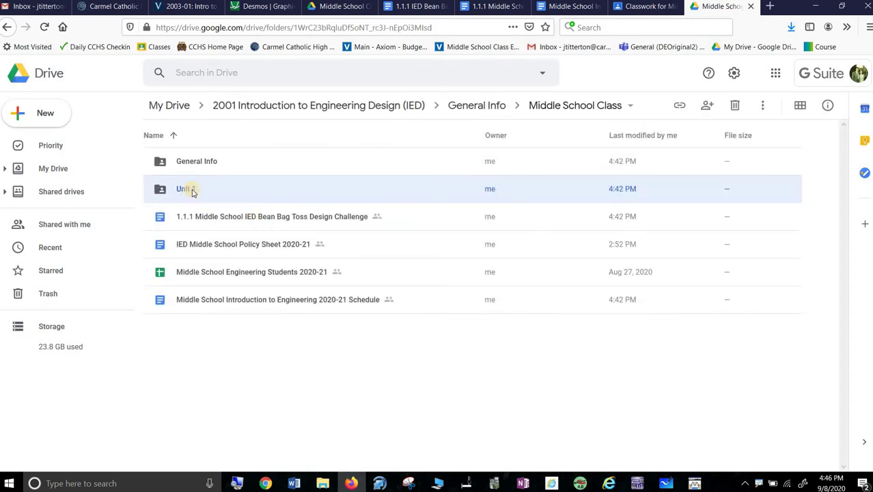
# Rename the Unit 1 folder to 'Unit 1 Design and Problem Solving'
pyautogui.rightClick(192, 191)
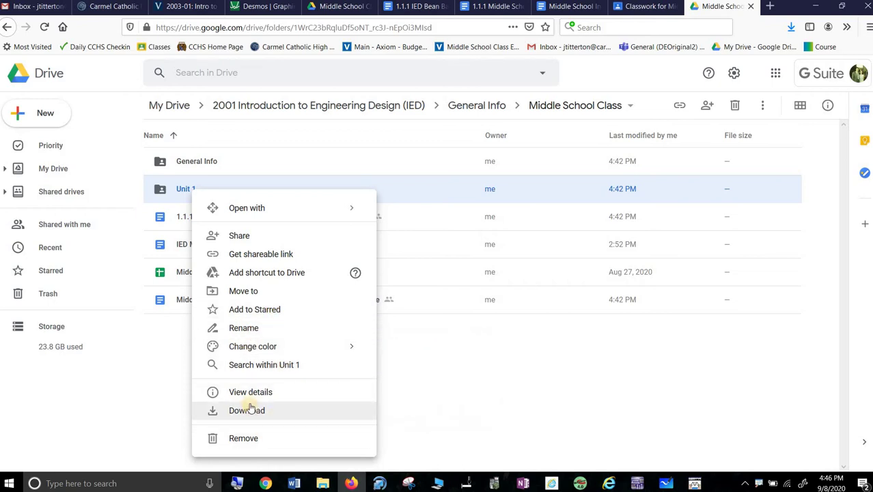
pyautogui.click(252, 328)
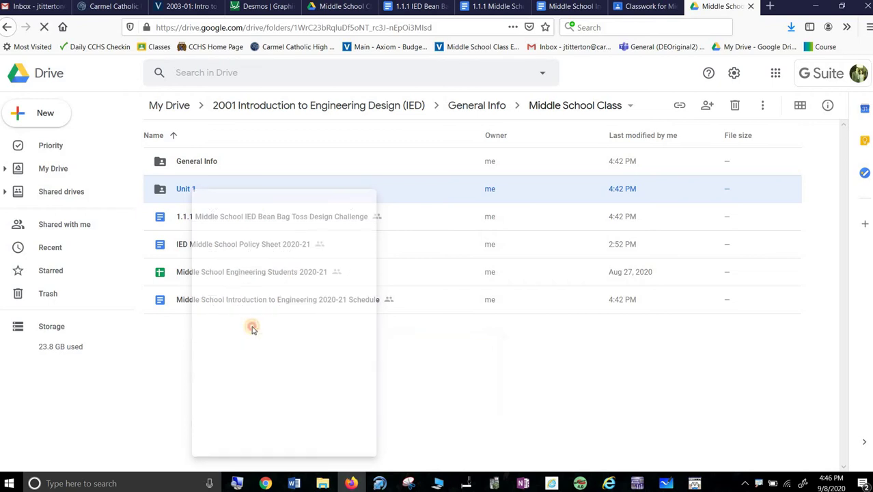
pyautogui.click(390, 260)
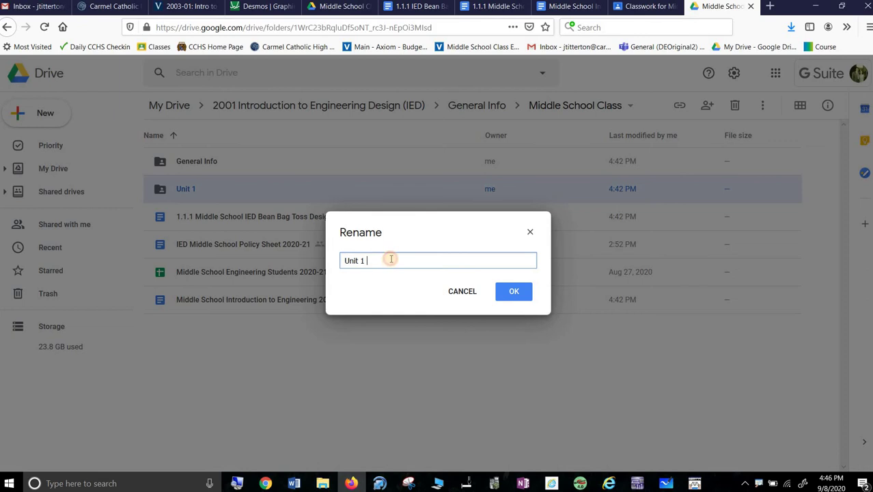
pyautogui.write('Design and Problem Solving')
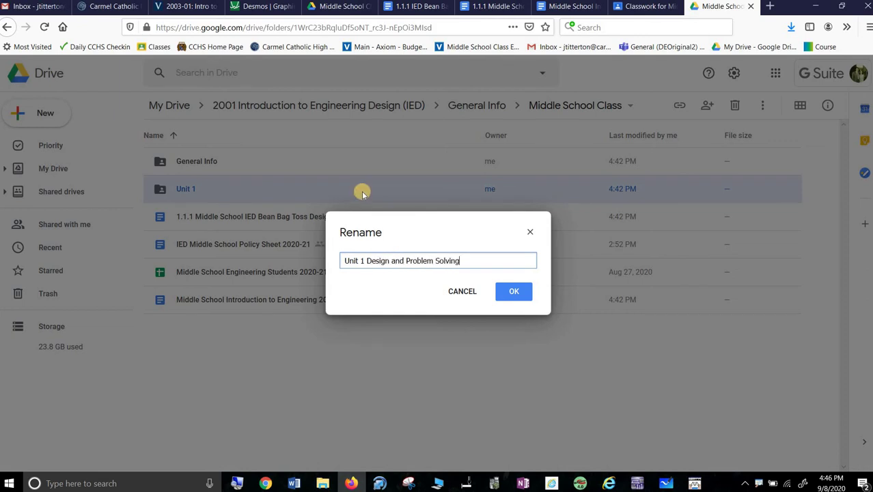
pyautogui.press('Return')
pyautogui.click(248, 191)
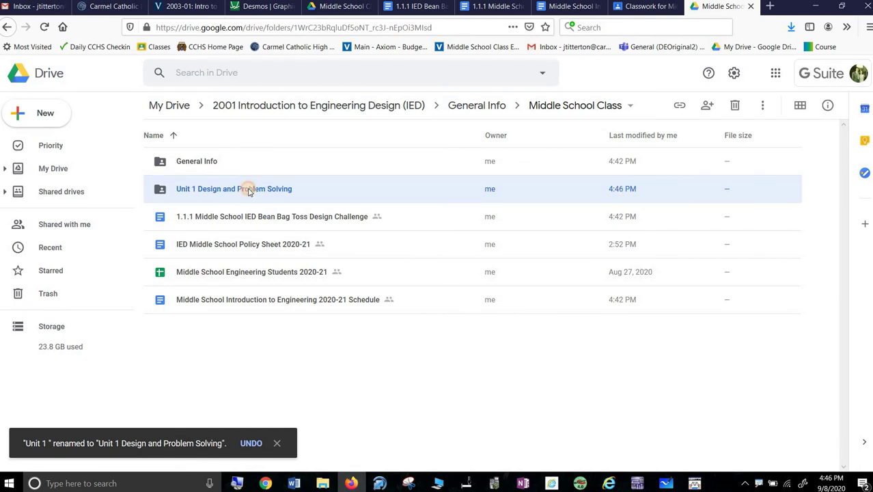
# Create a new Google Sheets spreadsheet inside the shared Unit 1 Design and Problem Solving folder
pyautogui.click(218, 324)
pyautogui.click(189, 191)
pyautogui.doubleClick(190, 193)
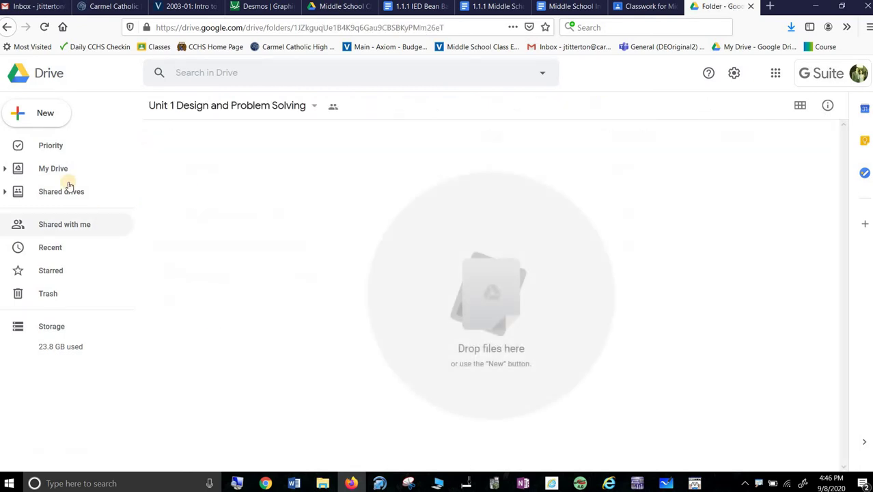
pyautogui.click(43, 113)
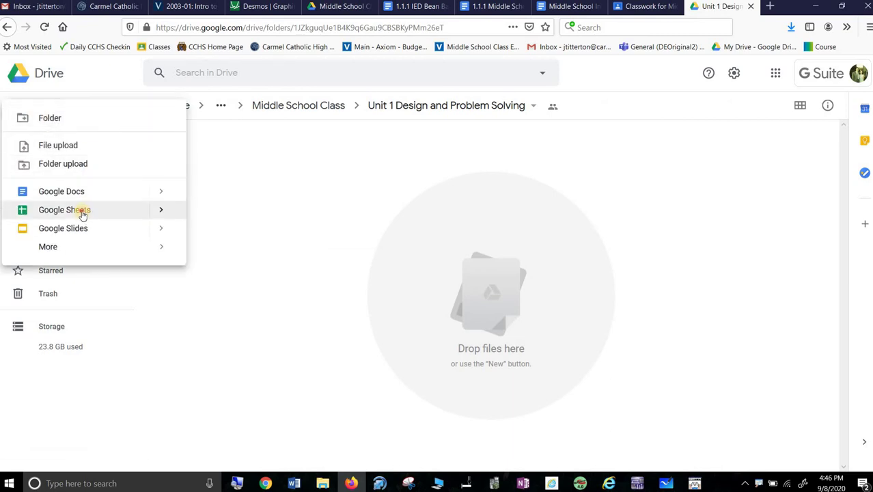
pyautogui.click(82, 212)
pyautogui.click(537, 290)
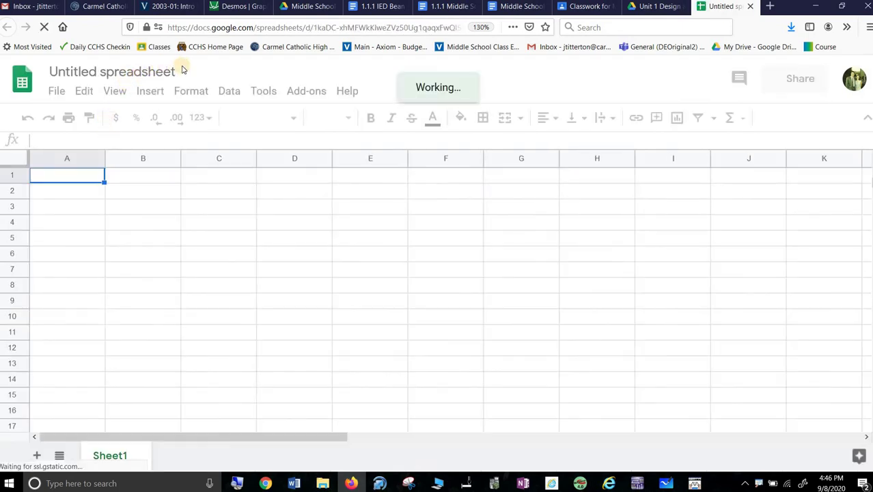
# Check the Bean Bag Toss assignment document, then return to the untitled spreadsheet
pyautogui.click(170, 71)
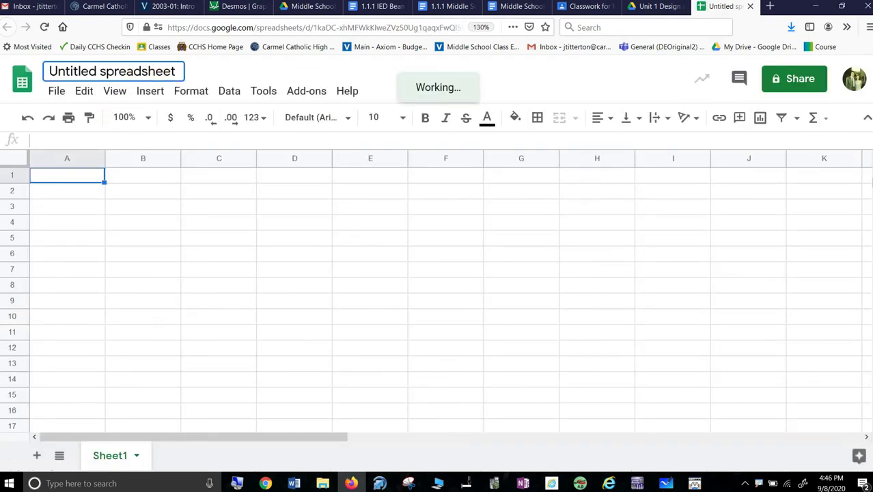
pyautogui.click(448, 6)
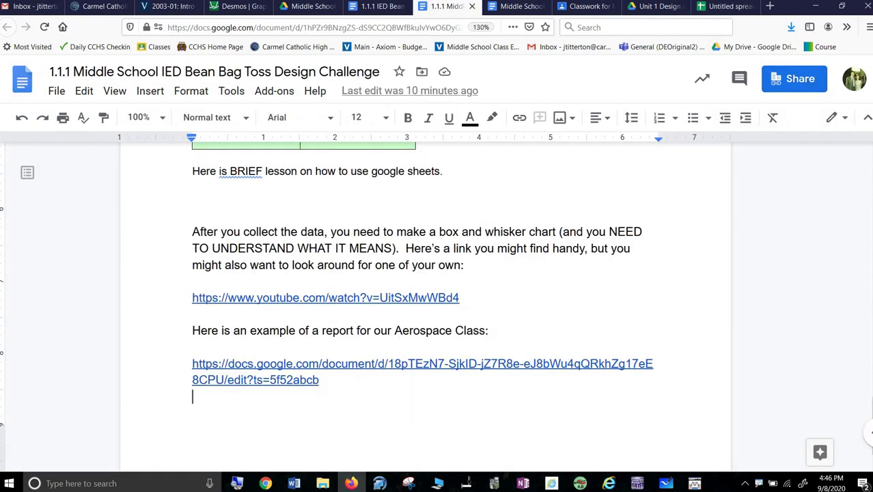
pyautogui.click(724, 6)
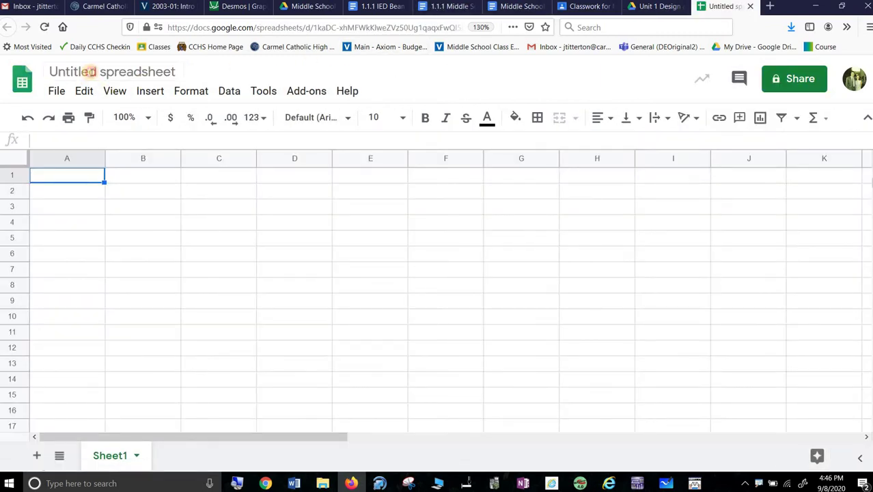
# Title the spreadsheet '1.1.1 Bean Bag Toss Data' followed by the author's surname and initial
pyautogui.click(99, 71)
pyautogui.write('1.1.1')
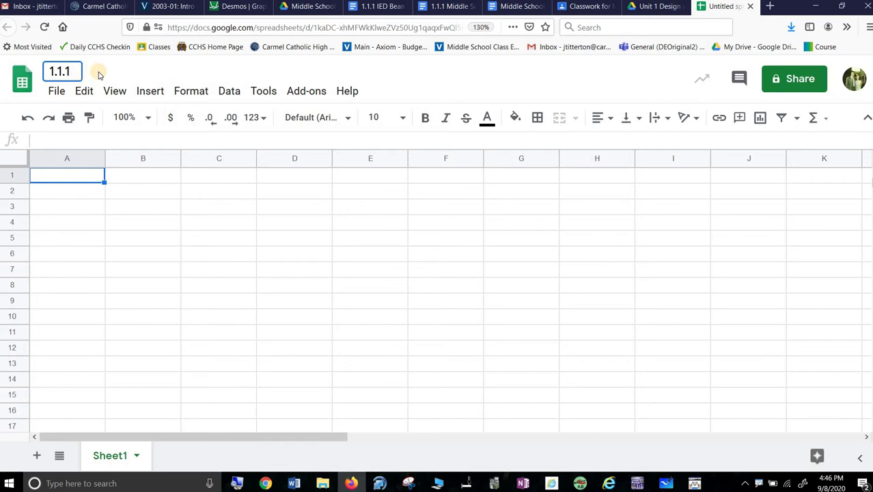
pyautogui.write(' Bean Bag Toss Data TittertonJ')
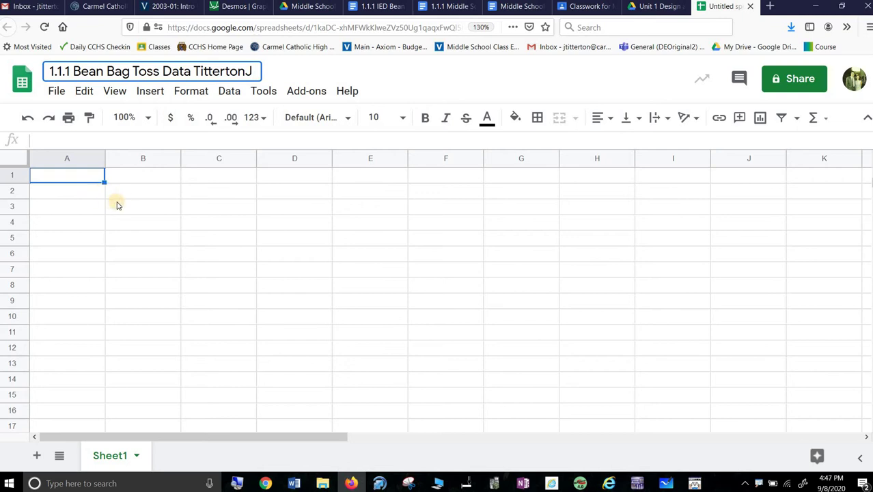
pyautogui.click(138, 196)
# Enter the heading Toss in B2 and toss distances 4, 6, 3.5, 4, 5.5, 10 in B3:B8
pyautogui.write('Toss')
pyautogui.press('Return')
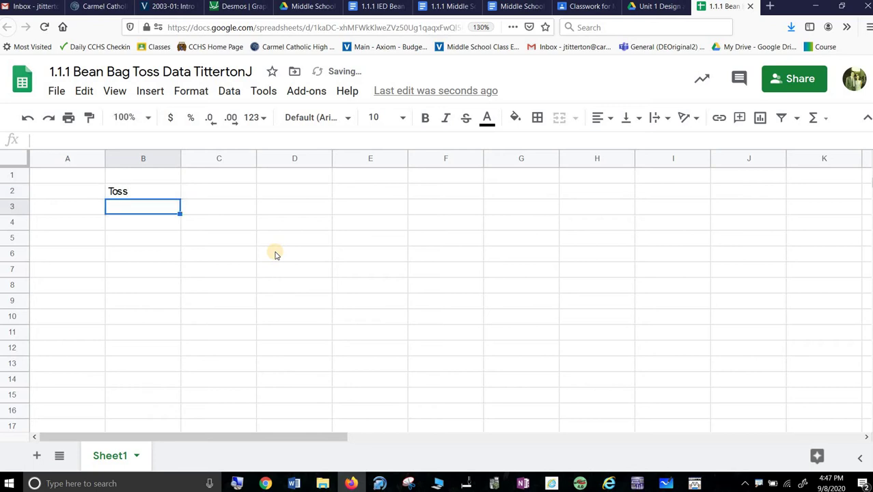
pyautogui.write('4')
pyautogui.press('Return')
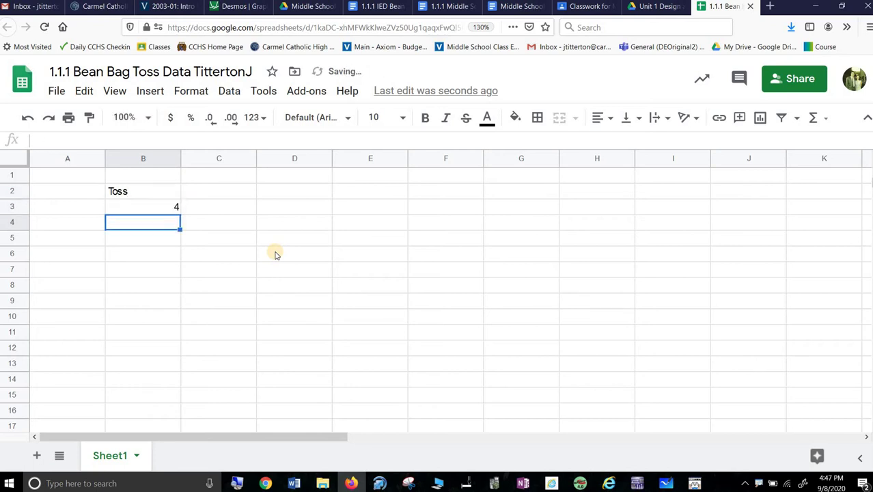
pyautogui.write('6')
pyautogui.press('Return')
pyautogui.write('3.5')
pyautogui.press('Return')
pyautogui.write('4')
pyautogui.press('Return')
pyautogui.write('5.5')
pyautogui.press('Return')
pyautogui.write('10')
pyautogui.press('Return')
# Enter the remaining toss distances 2, 5, 8, 5.5, 4, 3 in B9:B14
pyautogui.write('2')
pyautogui.press('Return')
pyautogui.write('5')
pyautogui.press('Return')
pyautogui.write('8')
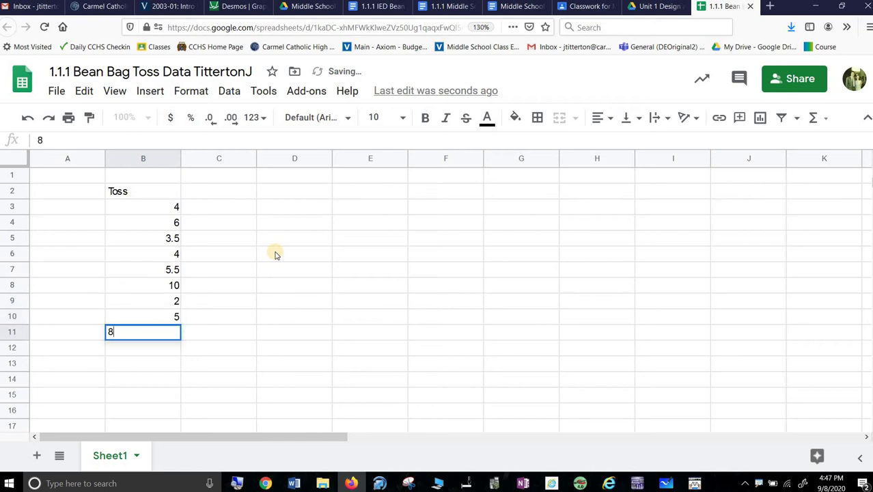
pyautogui.press('Return')
pyautogui.write('5.5')
pyautogui.press('Return')
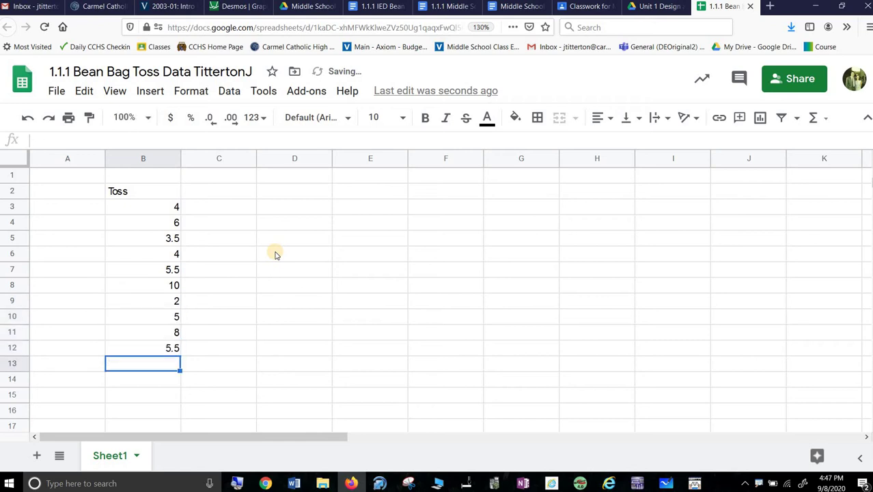
pyautogui.write('4')
pyautogui.press('Return')
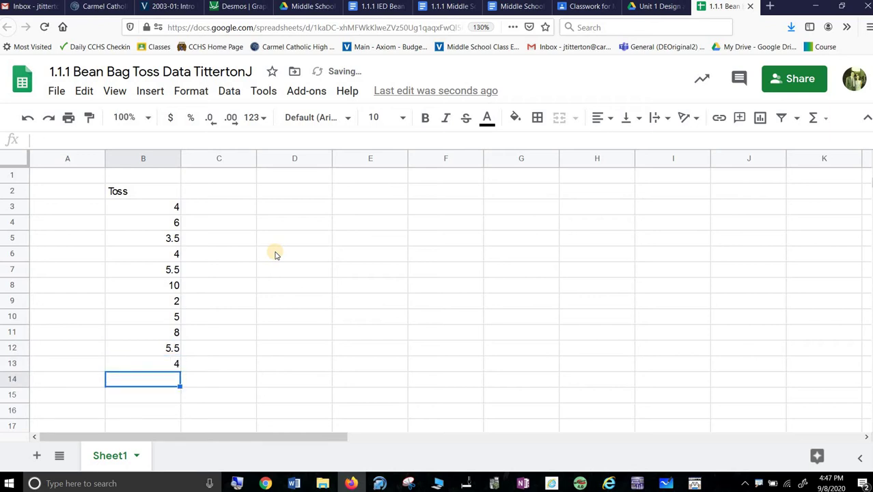
pyautogui.write('3')
pyautogui.press('Return')
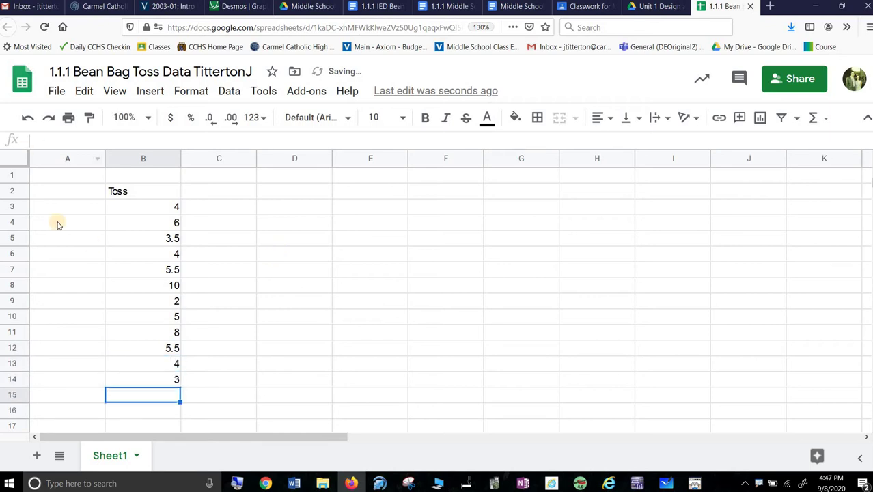
# Number the tosses 1 through 12 in A3:A14 by filling down from 1, 2
pyautogui.click(63, 212)
pyautogui.write('1')
pyautogui.press('Return')
pyautogui.write('2')
pyautogui.press('Return')
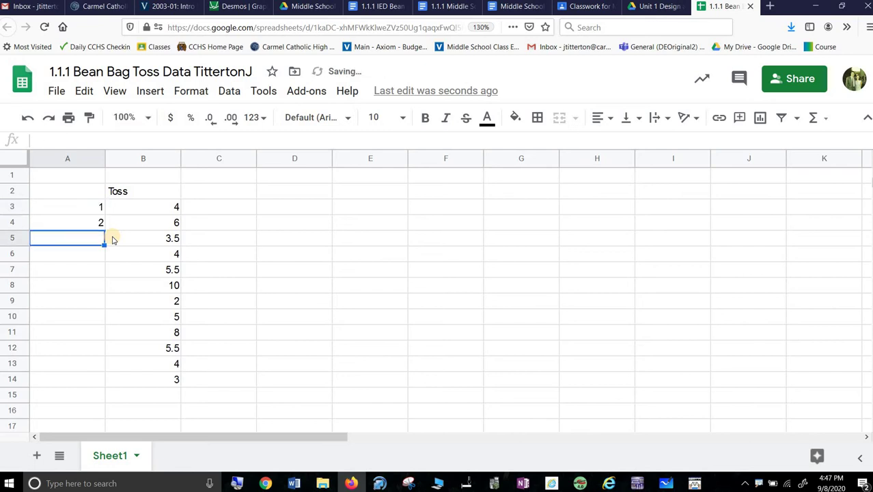
pyautogui.moveTo(89, 207); pyautogui.dragTo(82, 222)
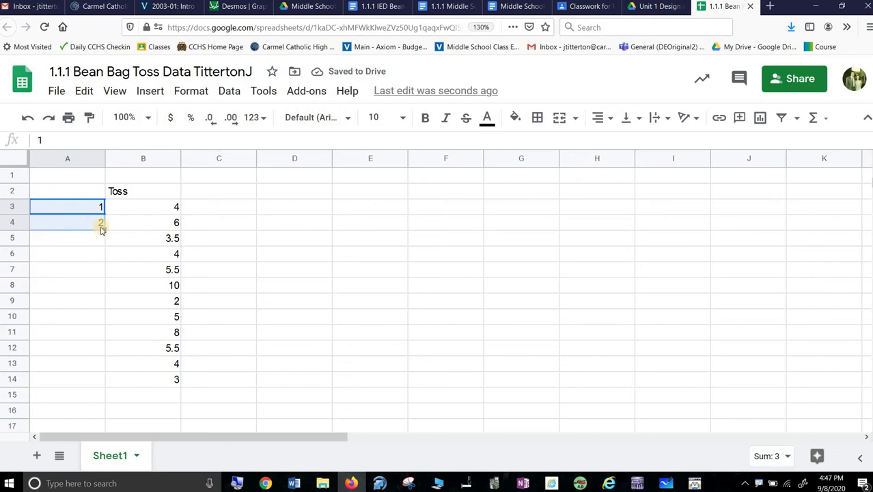
pyautogui.moveTo(103, 228); pyautogui.dragTo(103, 381)
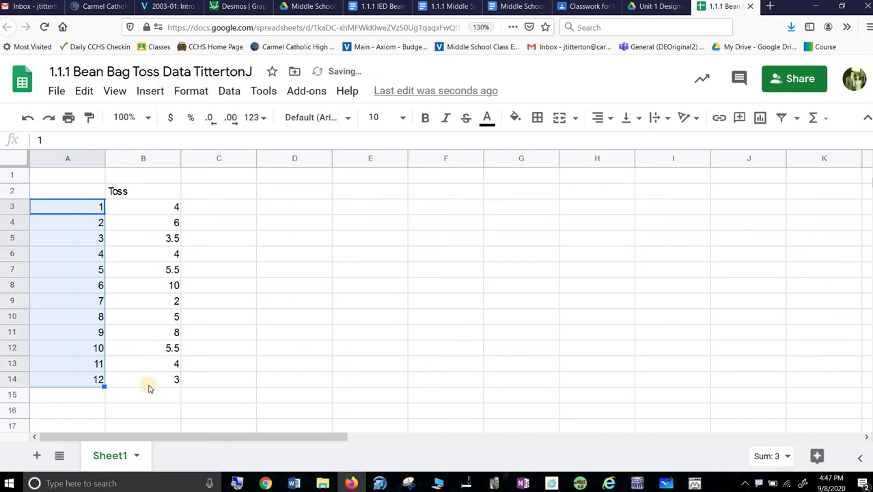
pyautogui.click(128, 401)
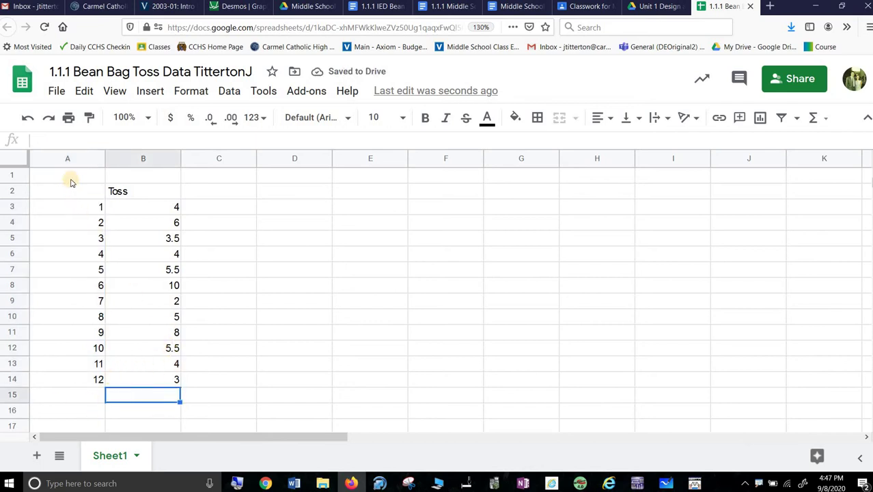
# Center-align the contents of columns A through E
pyautogui.moveTo(72, 158); pyautogui.dragTo(403, 194)
pyautogui.click(603, 118)
pyautogui.click(618, 144)
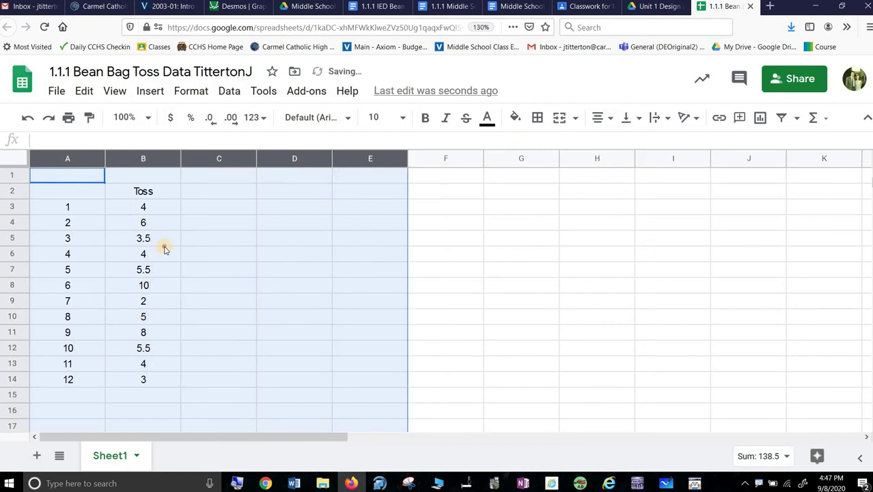
pyautogui.click(166, 240)
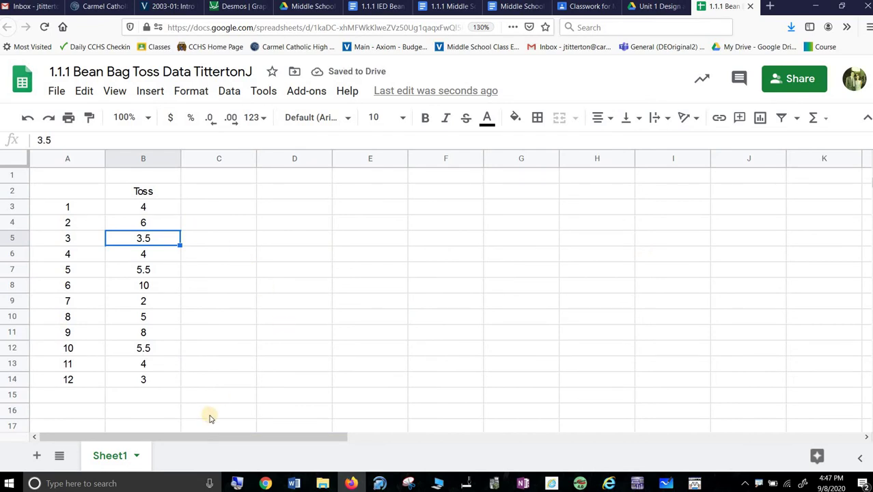
# Enter the label Mean in A16, cancelling a mistaken formula entry
pyautogui.scroll(-2, 104, 364)
pyautogui.click(90, 351)
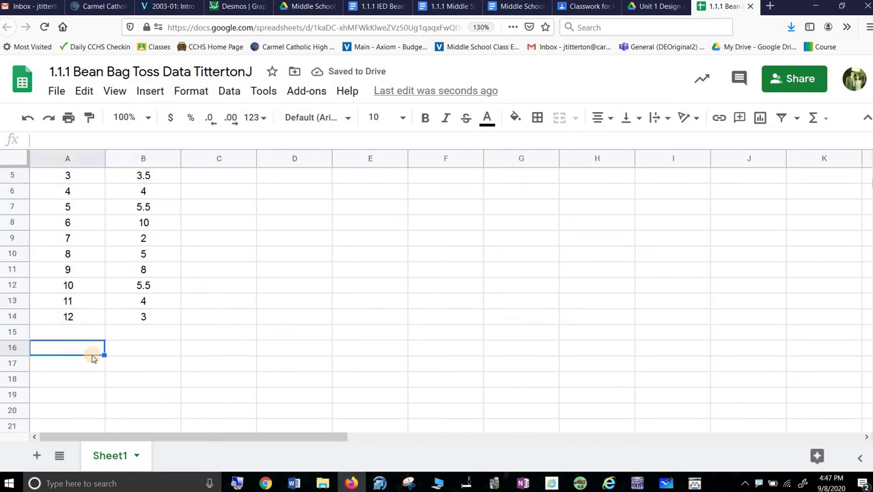
pyautogui.write('=')
pyautogui.press('Return')
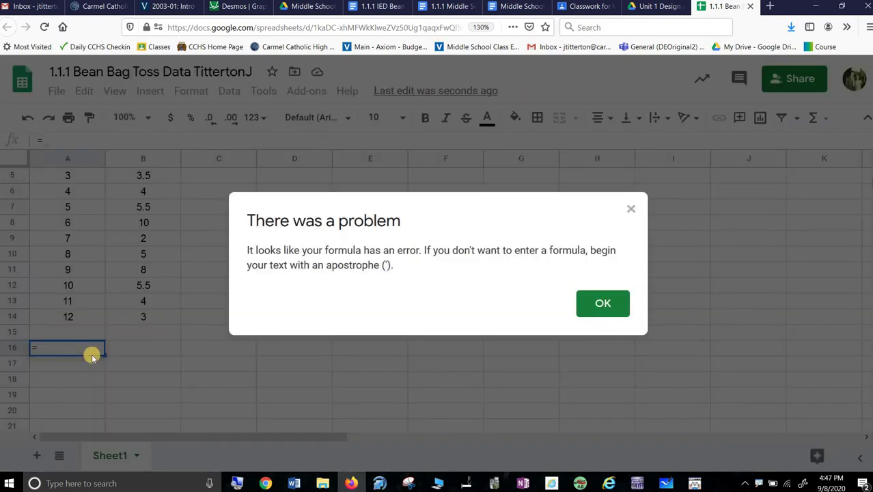
pyautogui.click(599, 302)
pyautogui.press('Escape')
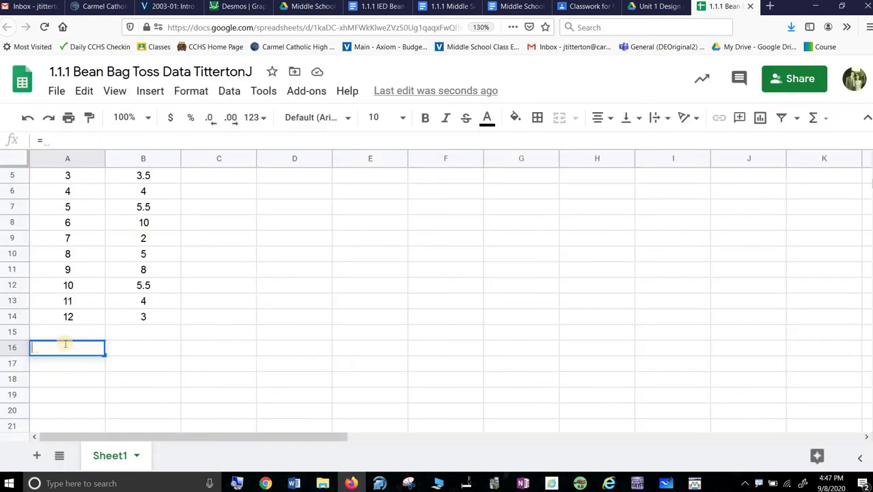
pyautogui.press('Tab')
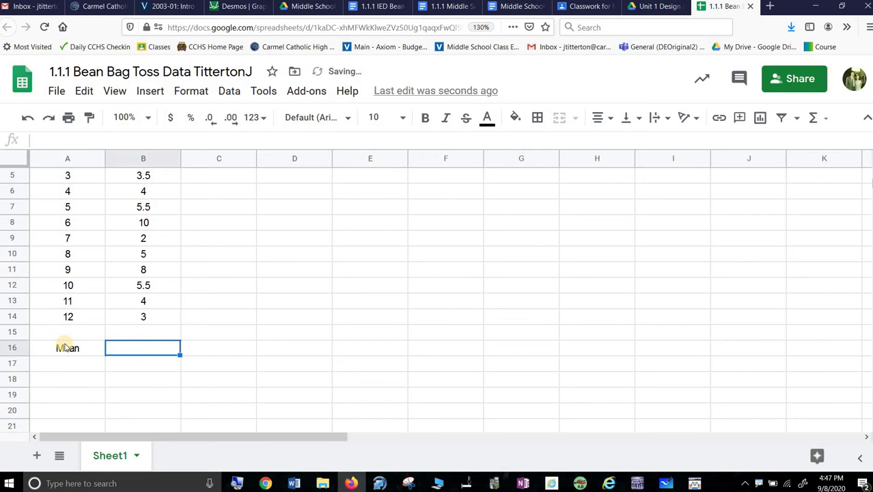
# Enter =AVERAGE(B3:B14) in B16, giving 5.041666667
pyautogui.write('=')
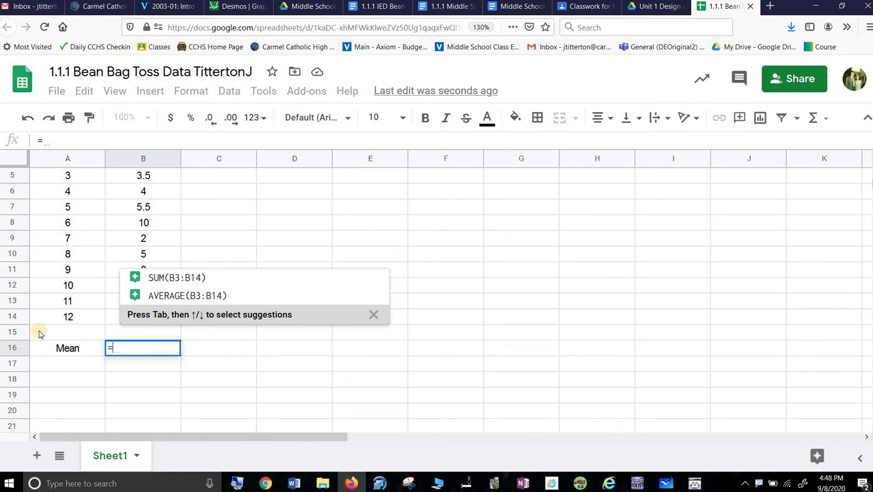
pyautogui.write('average')
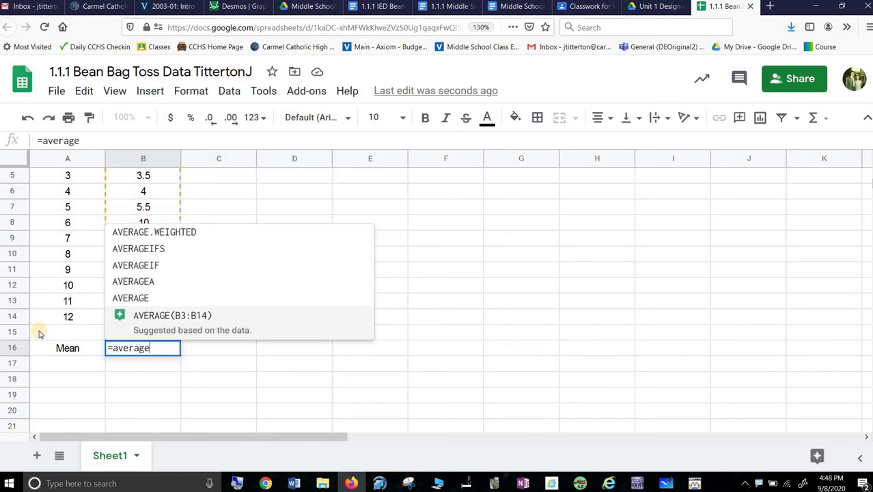
pyautogui.write('(')
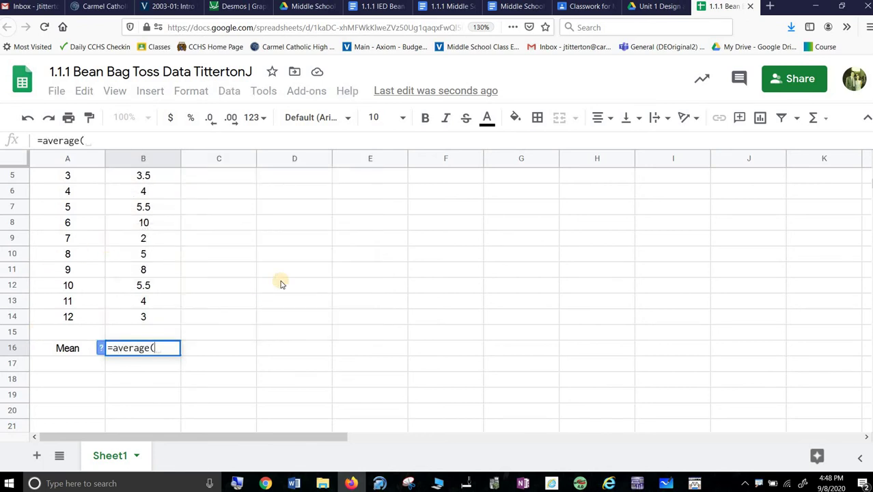
pyautogui.scroll(2, 280, 284)
pyautogui.moveTo(156, 206); pyautogui.dragTo(164, 382)
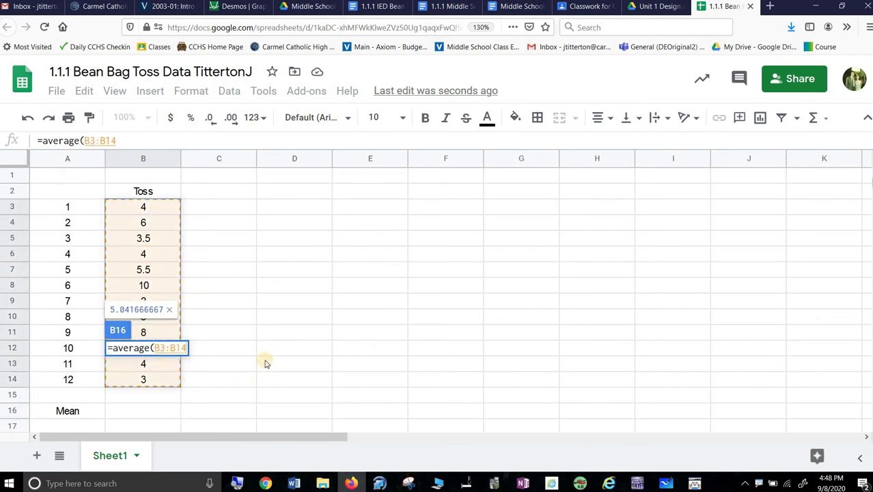
pyautogui.scroll(-3, 263, 357)
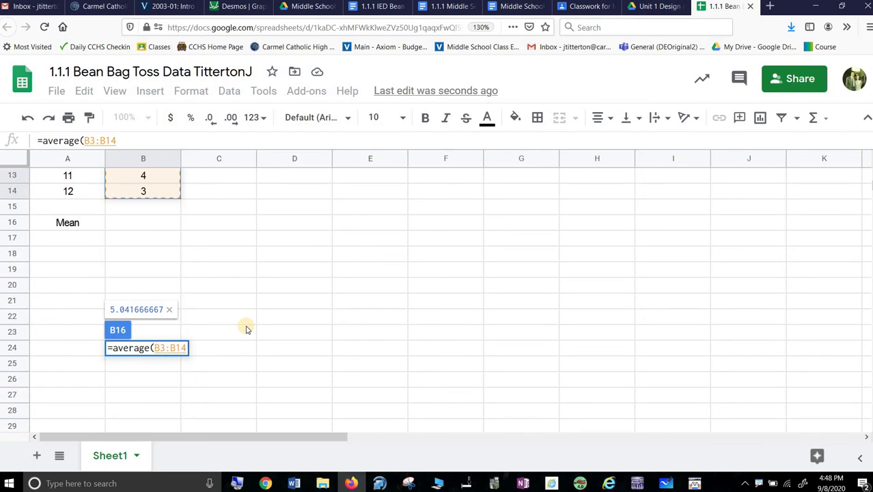
pyautogui.press('Return')
pyautogui.scroll(3, 240, 275)
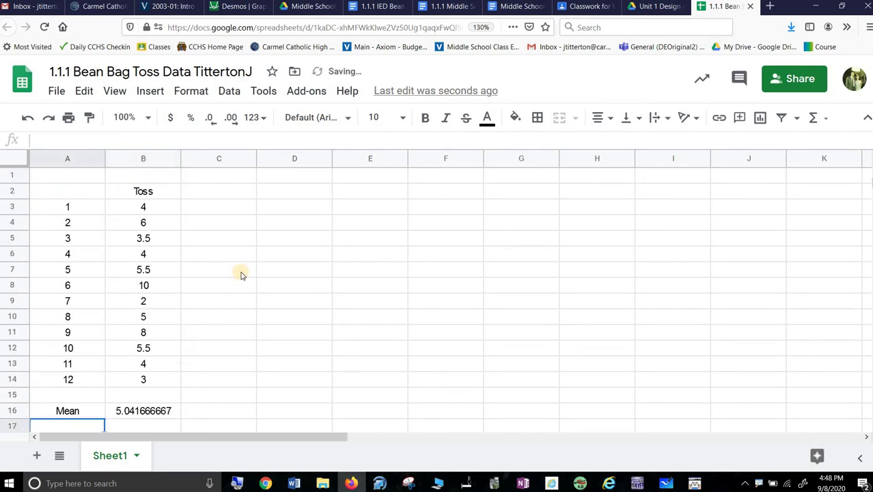
# Change the B2 heading to Toss (ft)
pyautogui.click(146, 191)
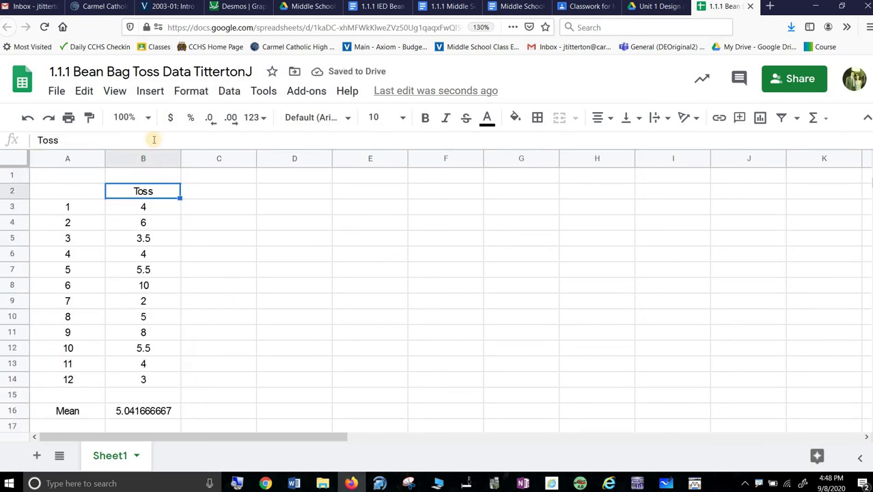
pyautogui.click(121, 145)
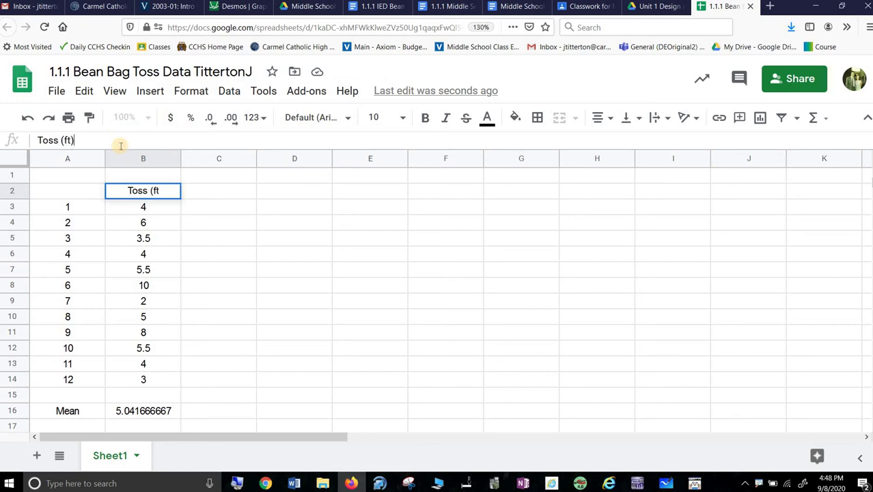
pyautogui.press('Return')
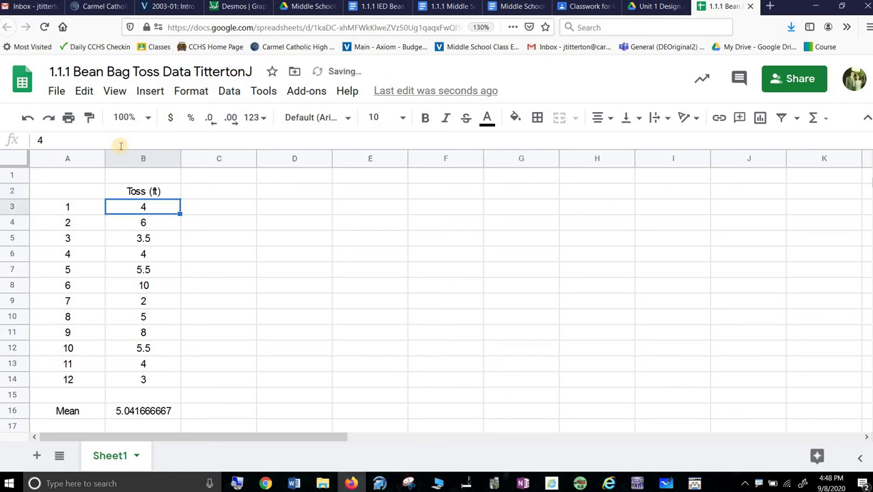
# Reduce the decimal places of the B16 mean so it shows 5.04
pyautogui.click(146, 413)
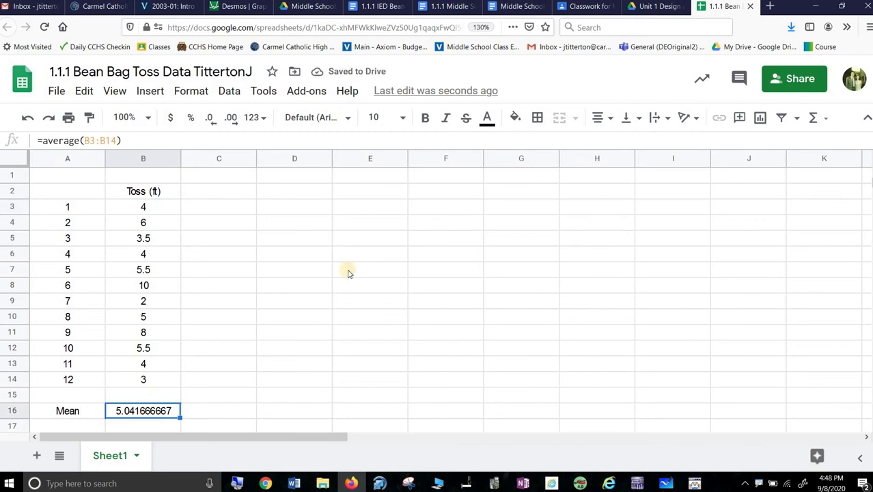
pyautogui.click(210, 118)
pyautogui.click(210, 118)
pyautogui.click(210, 118)
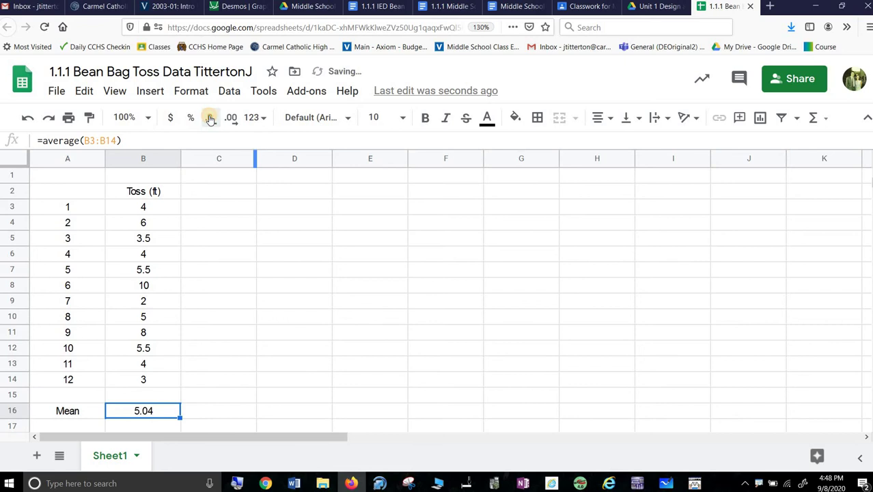
pyautogui.scroll(-2, 288, 309)
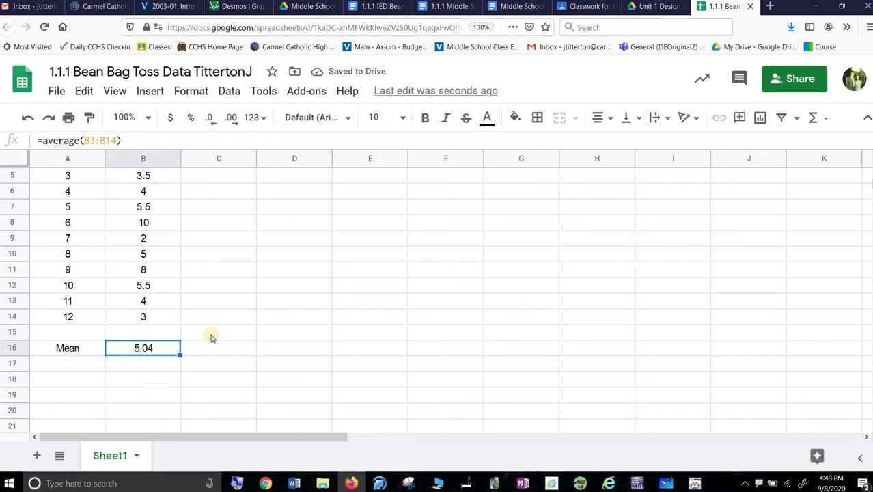
pyautogui.scroll(2, 195, 331)
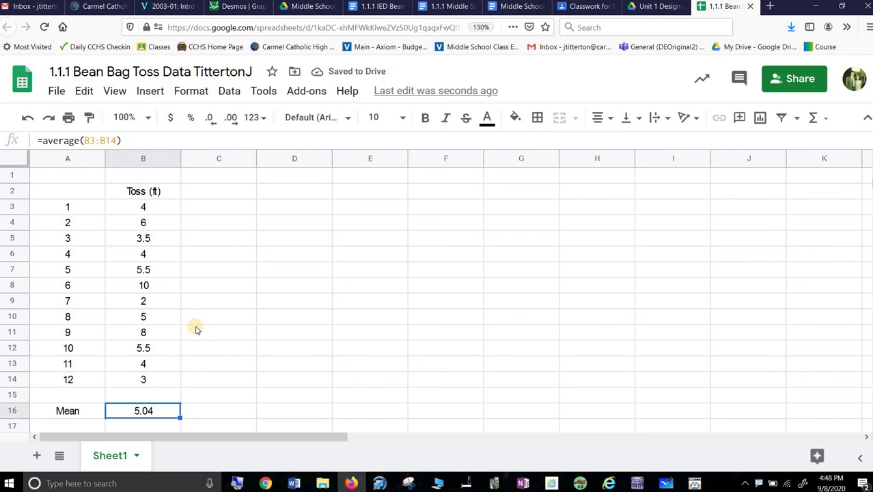
pyautogui.scroll(-2, 195, 330)
# Label A17 'Meidan' and enter =MEDIAN(B3:B14) in B17, showing 4.5
pyautogui.click(93, 370)
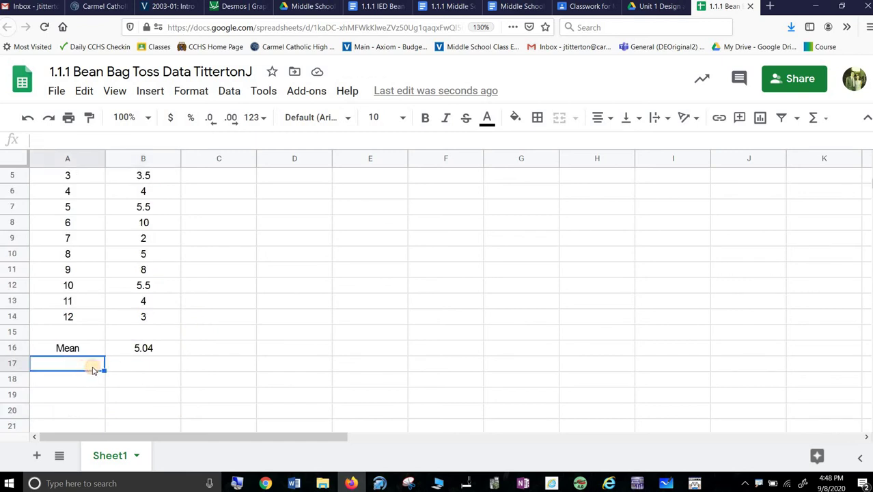
pyautogui.write('Meidan')
pyautogui.press('Tab')
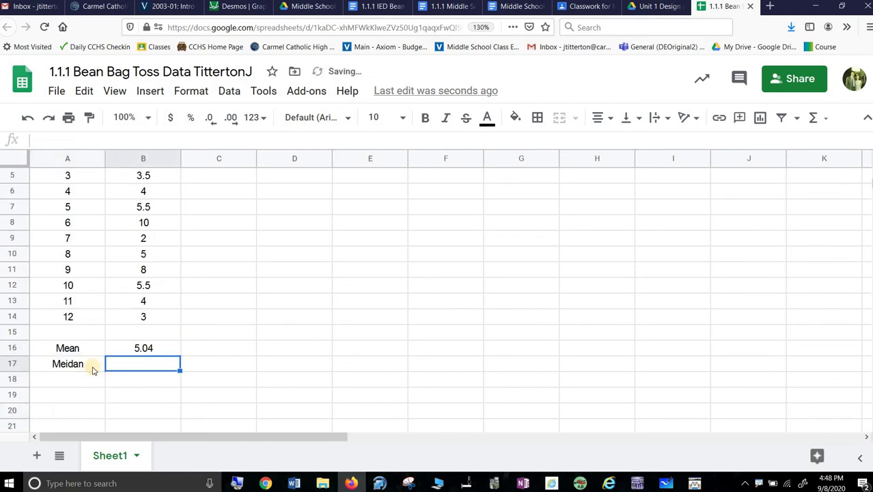
pyautogui.write('=medi')
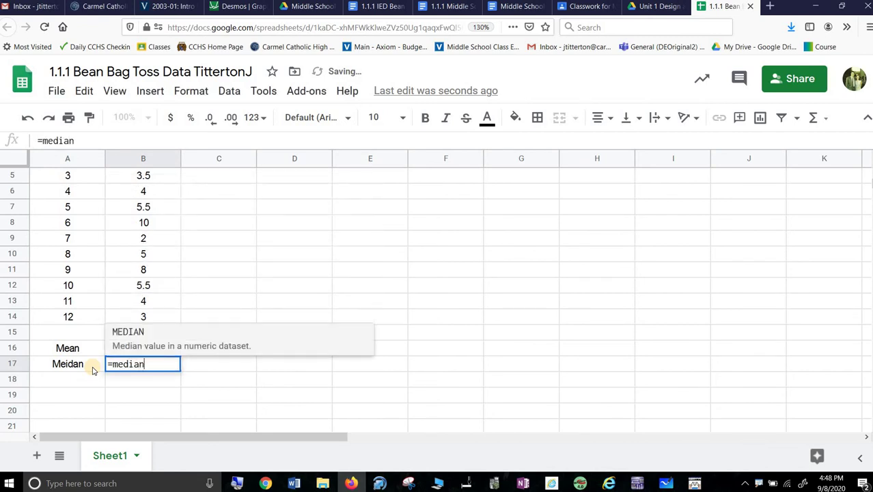
pyautogui.write('an')
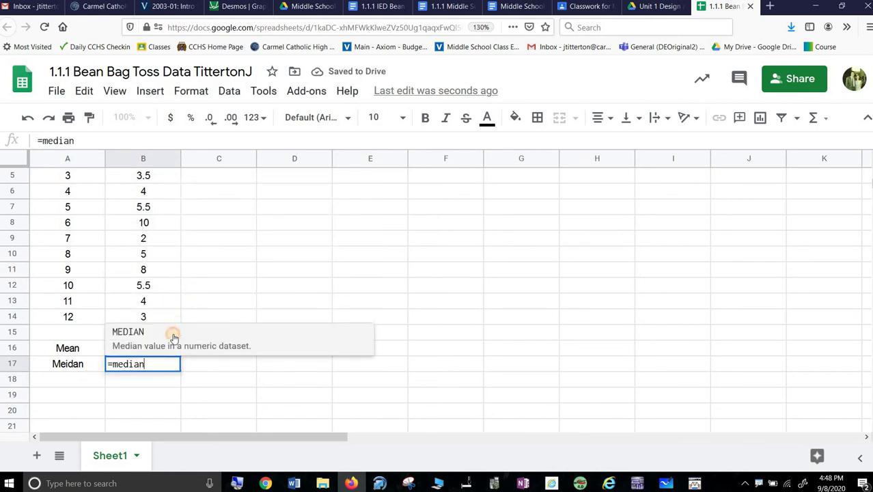
pyautogui.click(172, 333)
pyautogui.scroll(2, 171, 177)
pyautogui.moveTo(171, 205); pyautogui.dragTo(168, 304)
pyautogui.moveTo(168, 349); pyautogui.dragTo(167, 379)
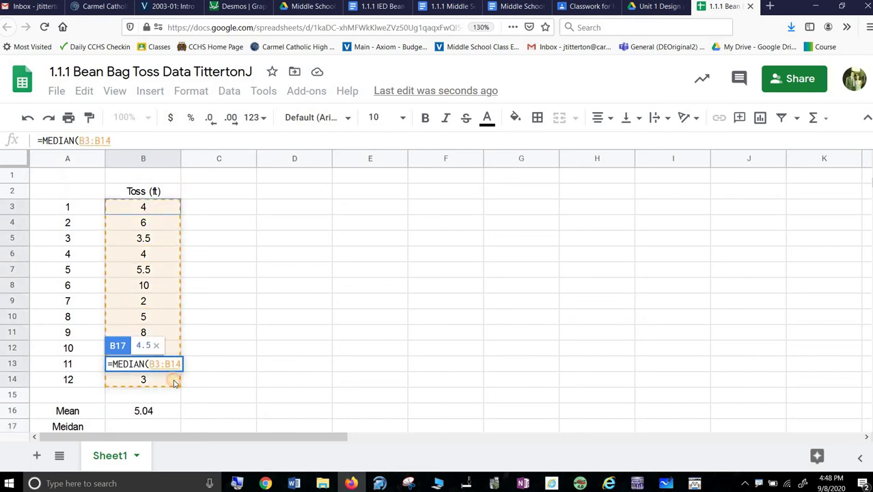
pyautogui.press('Return')
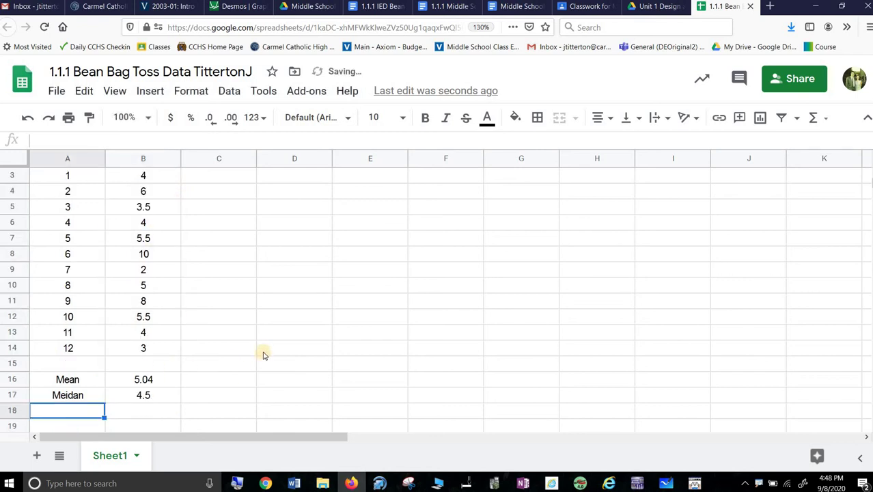
pyautogui.scroll(2, 259, 342)
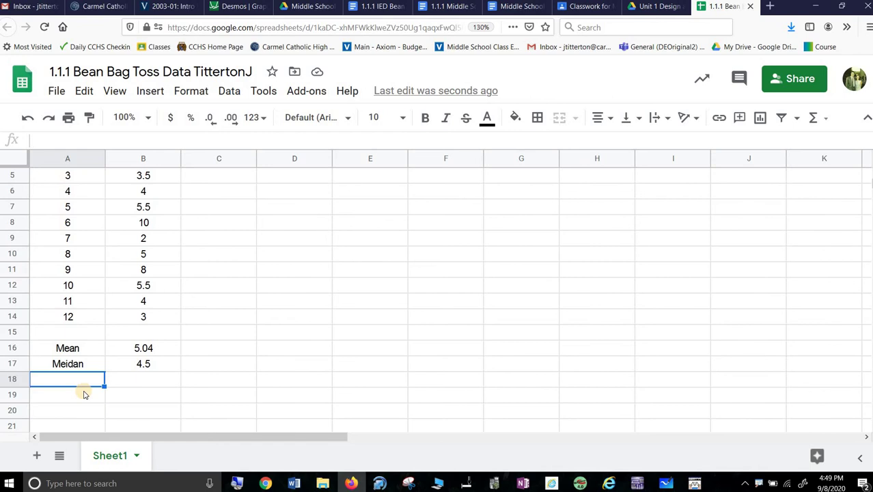
# Label A18 'Mode' and enter =MODE(B3:B14) in B18, which returns 4
pyautogui.write('Mod')
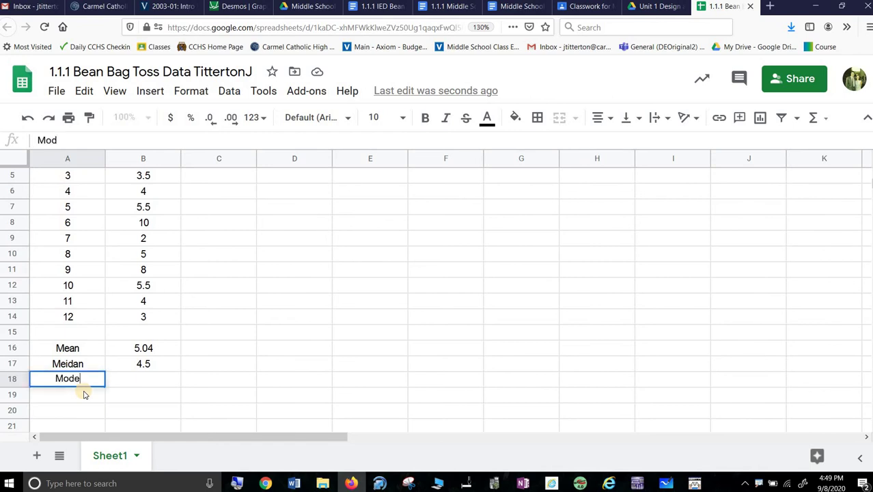
pyautogui.write('e')
pyautogui.press('Tab')
pyautogui.write('=')
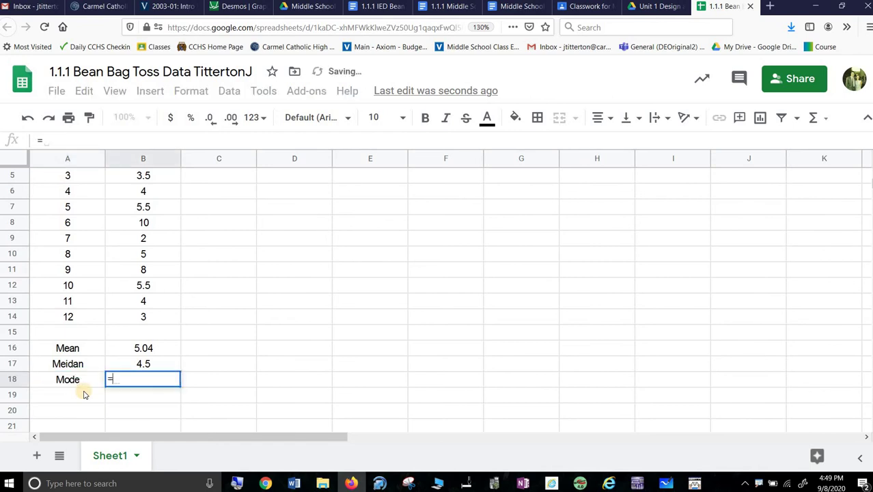
pyautogui.write('mode')
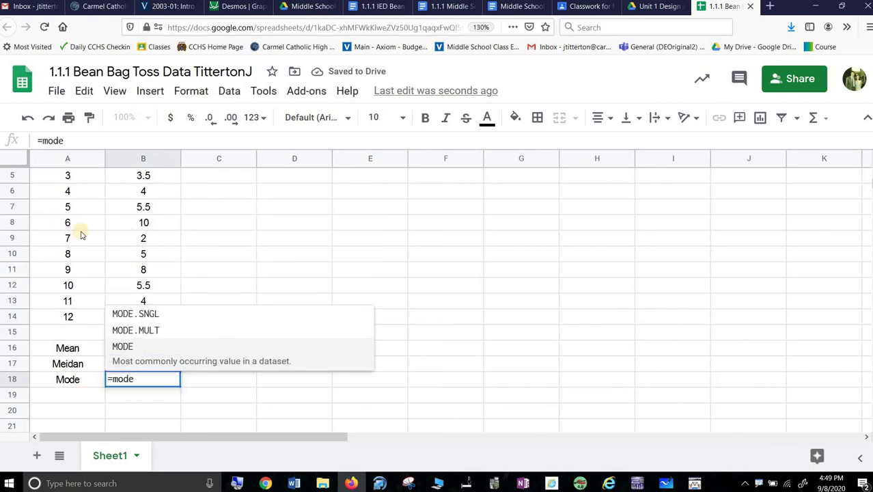
pyautogui.click(168, 362)
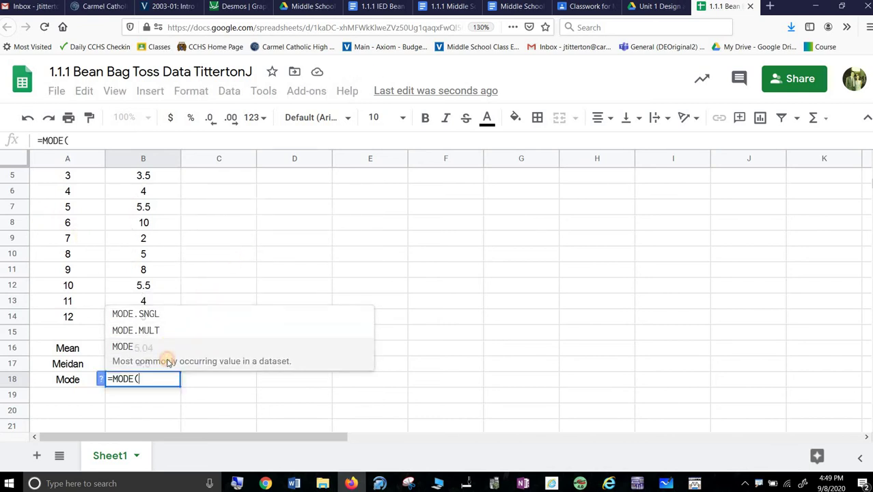
pyautogui.scroll(2, 166, 205)
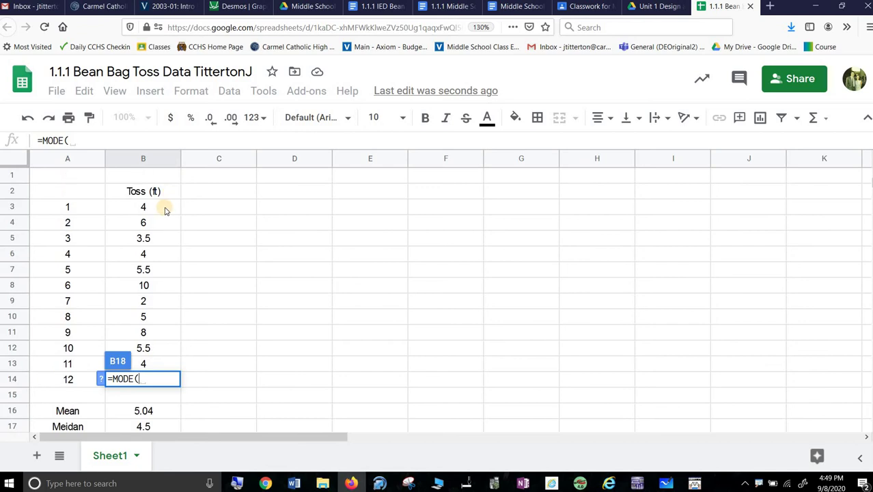
pyautogui.moveTo(157, 211); pyautogui.dragTo(119, 377)
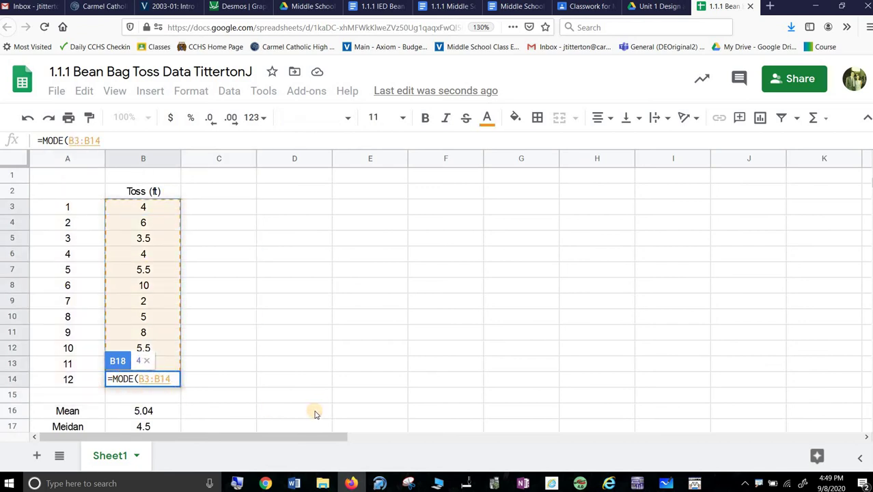
pyautogui.press('Return')
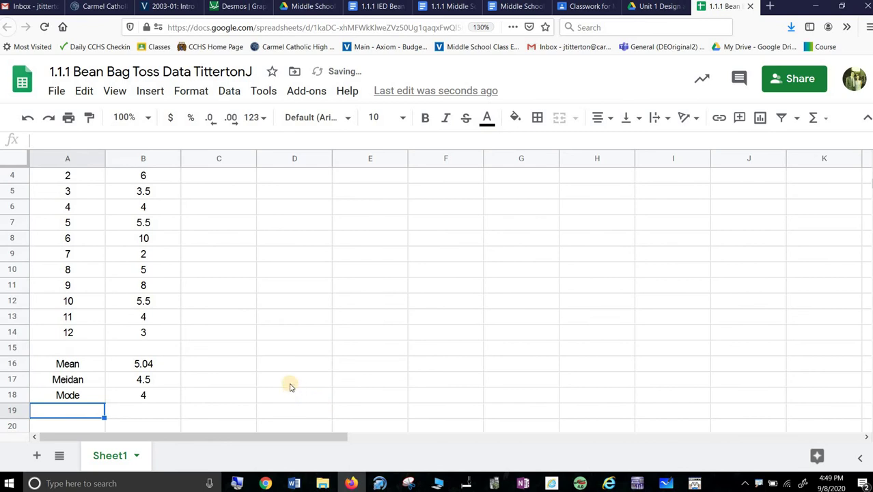
# Type the standard deviation label 'Std. Deviantion' into A19
pyautogui.scroll(1, 289, 387)
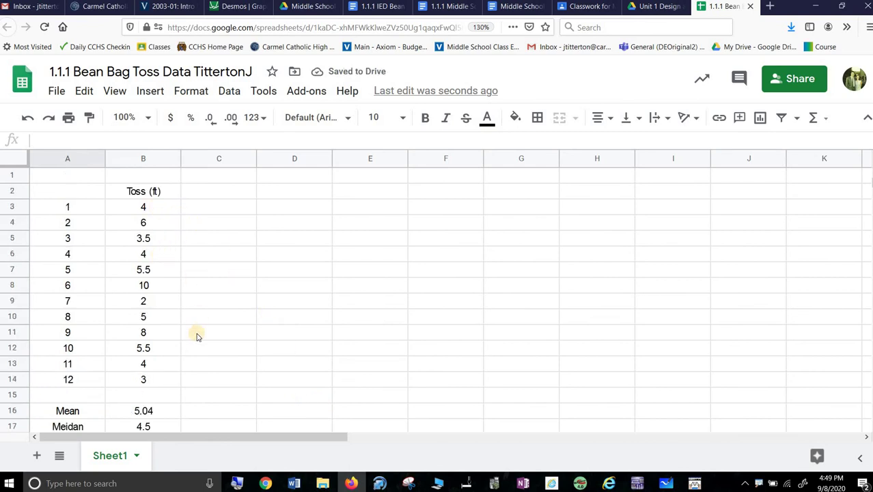
pyautogui.scroll(-1, 272, 396)
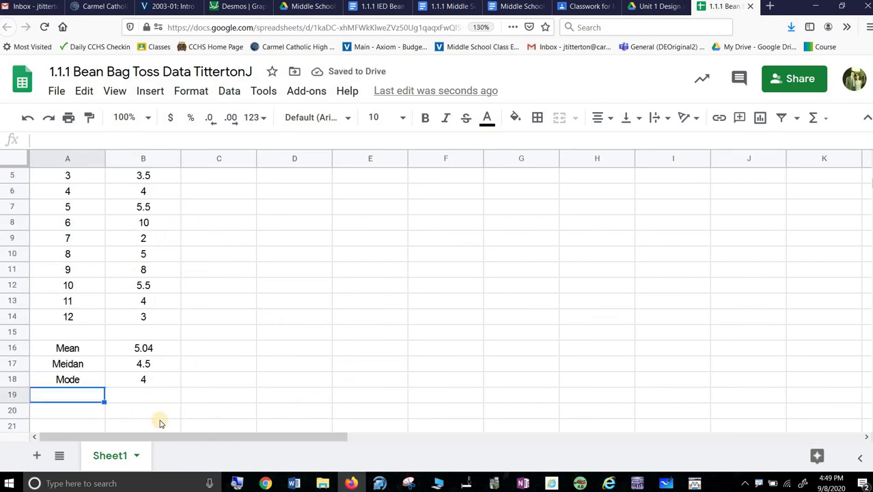
pyautogui.write('Std. Deviant')
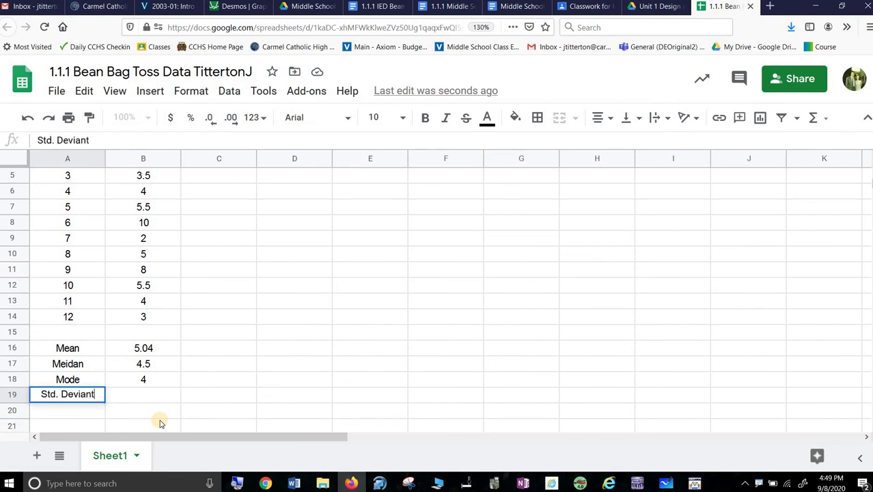
pyautogui.press('BackSpace')
pyautogui.press('BackSpace')
pyautogui.write('tion')
# Commit the Std. Deviation label and enter =STDEVA(B3:B14) in B19, showing 2.21008364
pyautogui.press('Return')
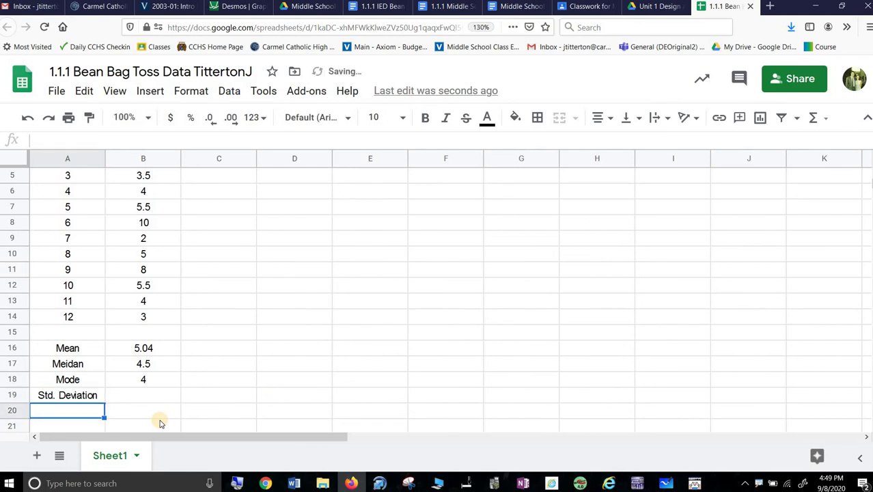
pyautogui.click(137, 394)
pyautogui.write('=')
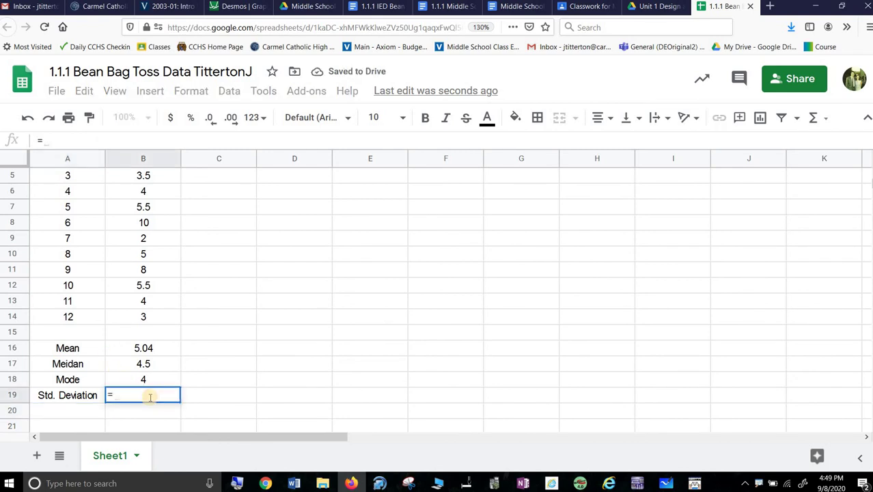
pyautogui.write('std')
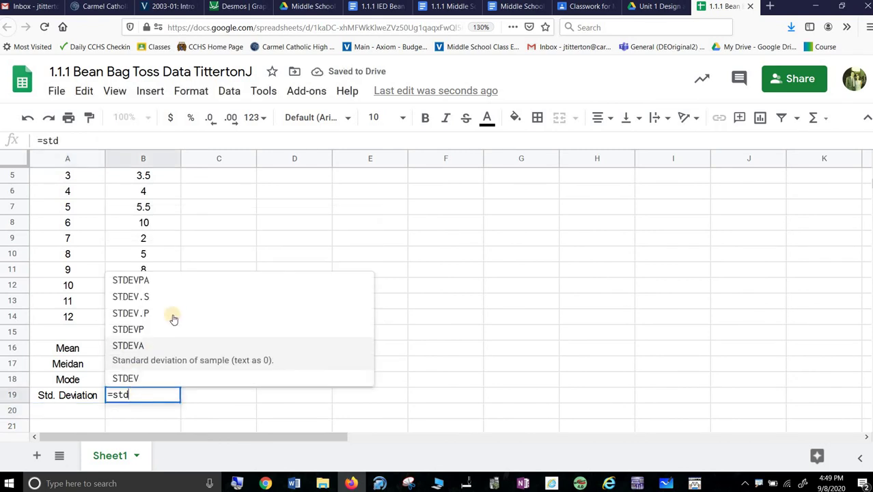
pyautogui.click(162, 297)
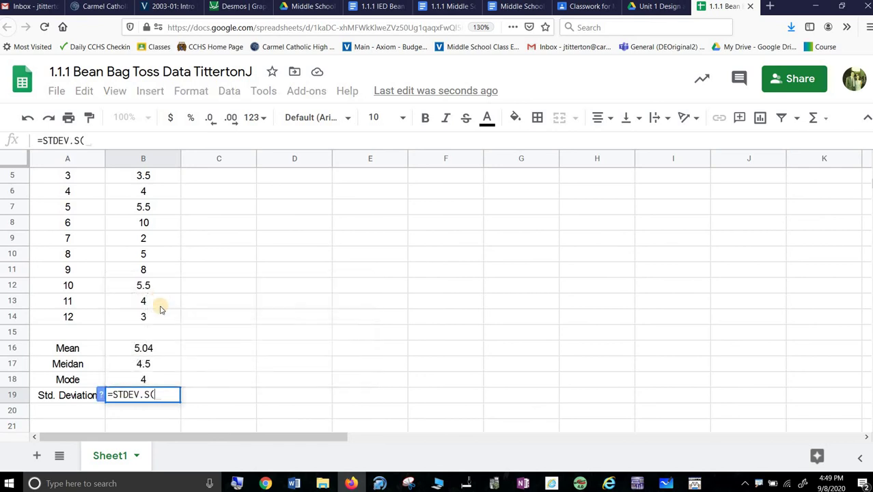
pyautogui.press('BackSpace')
pyautogui.press('BackSpace')
pyautogui.press('BackSpace')
pyautogui.press('BackSpace')
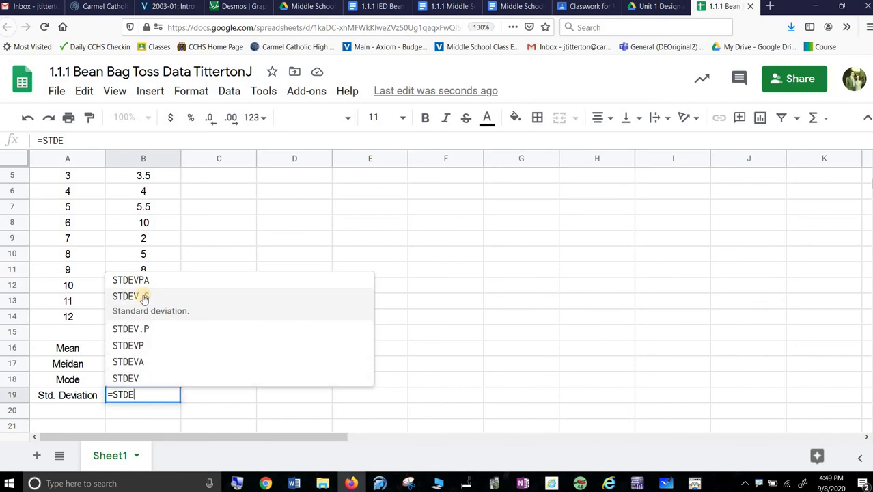
pyautogui.click(147, 355)
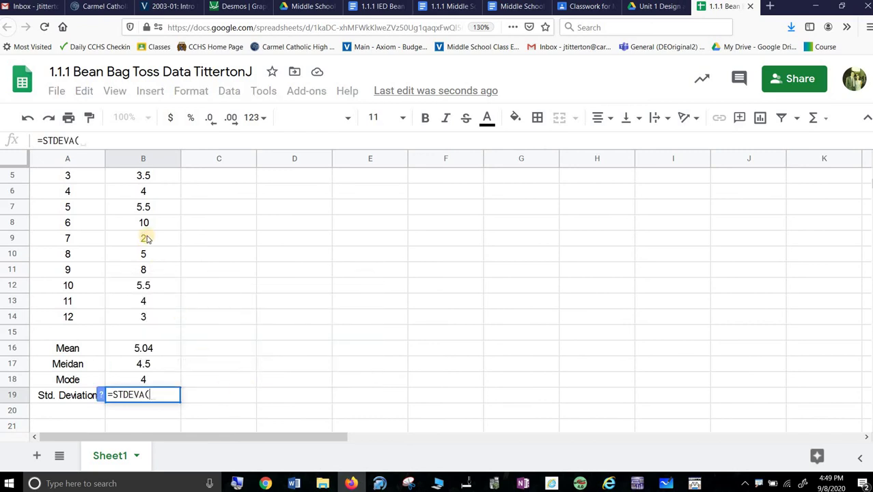
pyautogui.scroll(2, 147, 233)
pyautogui.moveTo(158, 212); pyautogui.dragTo(165, 380)
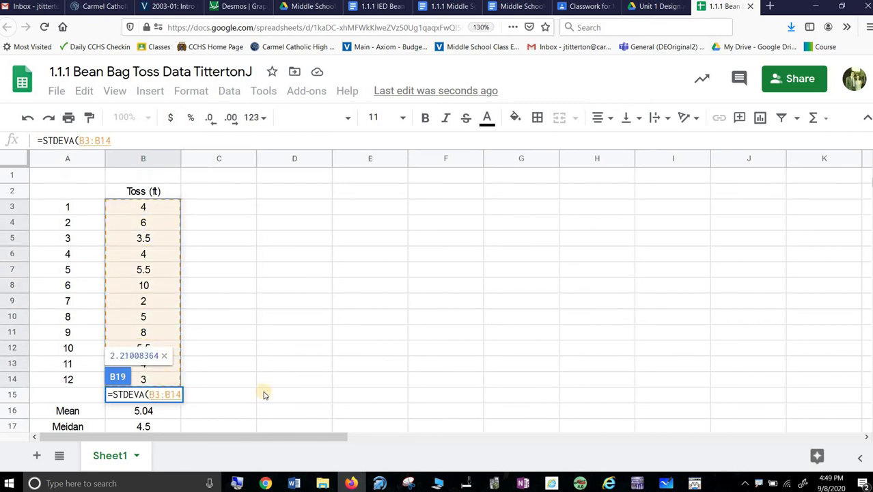
pyautogui.press('Return')
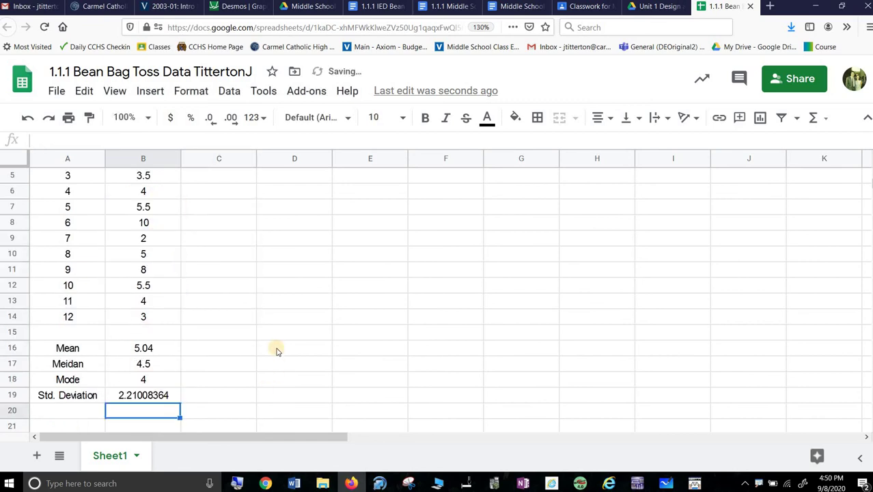
# Reduce decimal places so B19 shows 2.2 and the B16 mean shows 5.0
pyautogui.click(146, 395)
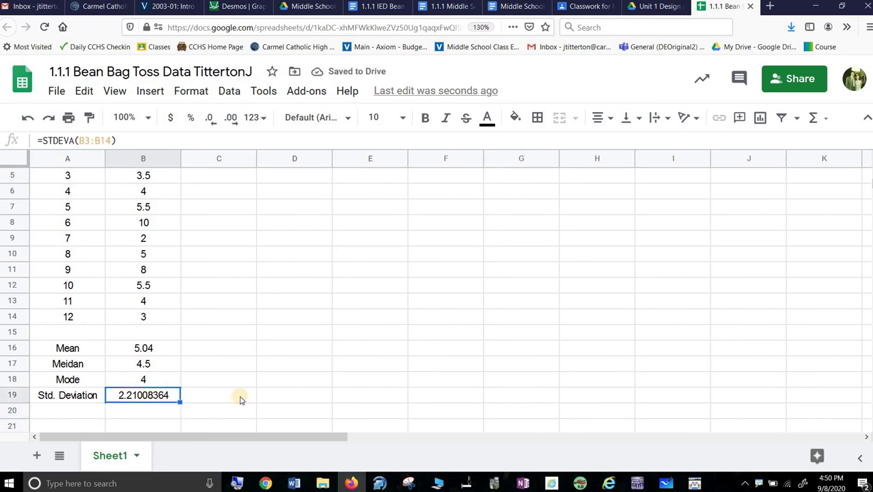
pyautogui.click(211, 120)
pyautogui.click(211, 119)
pyautogui.click(211, 120)
pyautogui.click(211, 119)
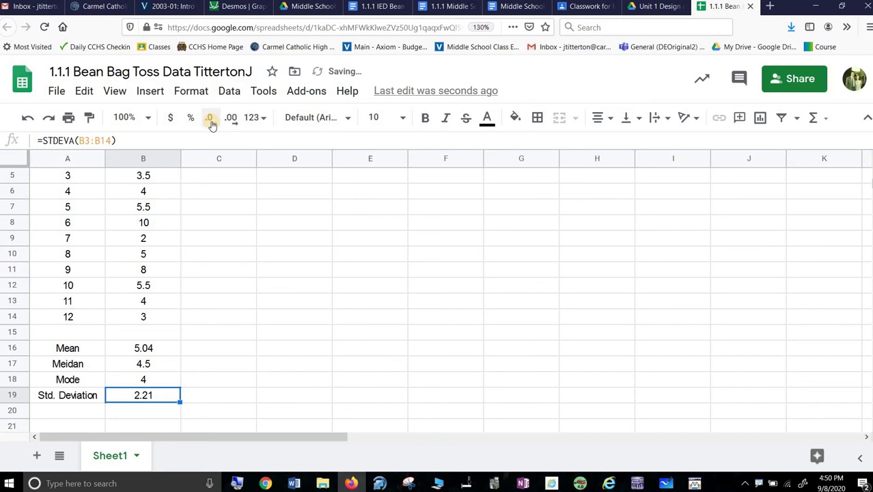
pyautogui.click(211, 119)
pyautogui.click(152, 347)
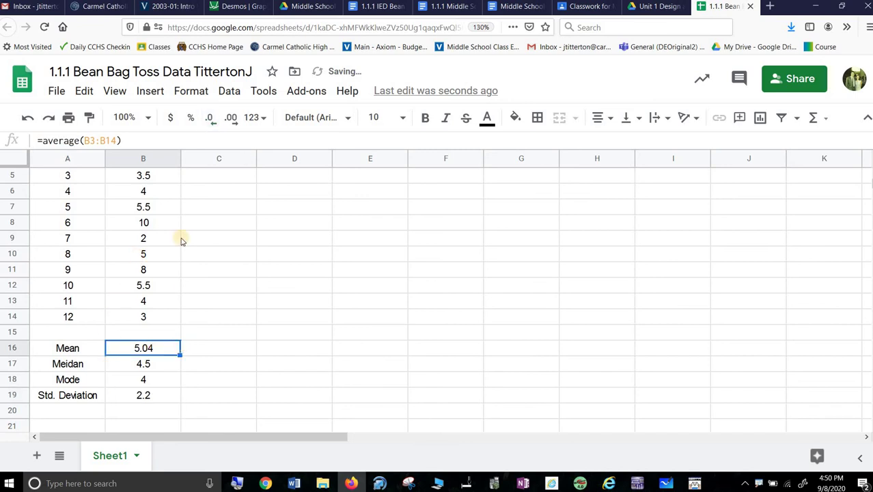
pyautogui.click(206, 120)
pyautogui.click(242, 286)
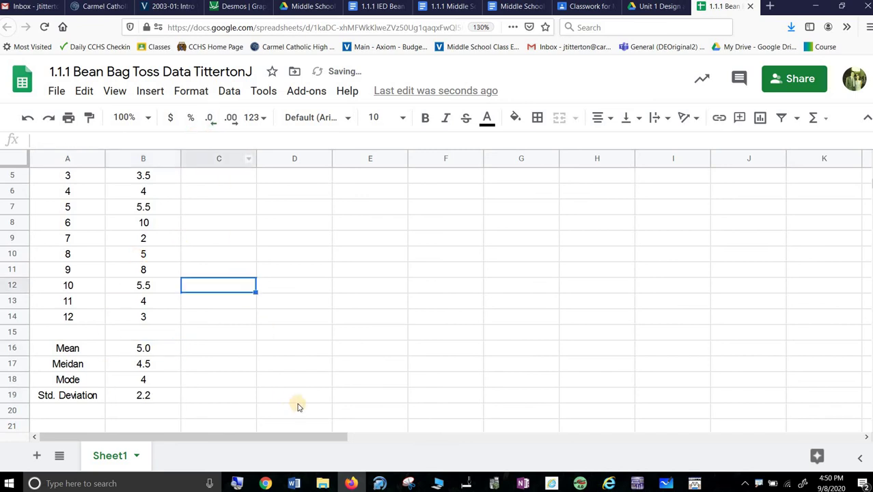
pyautogui.scroll(2, 295, 394)
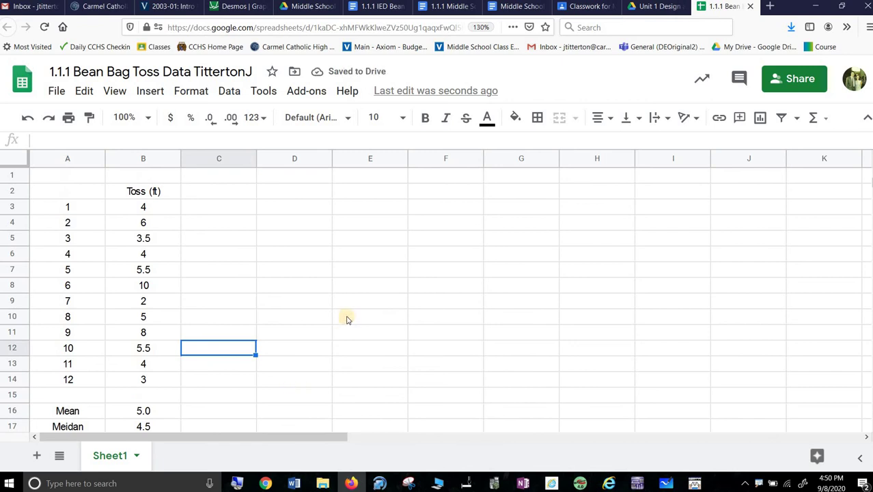
# Insert a chart of A3:B14 and move it right of the Toss column
pyautogui.click(66, 208)
pyautogui.moveTo(121, 246); pyautogui.dragTo(160, 384)
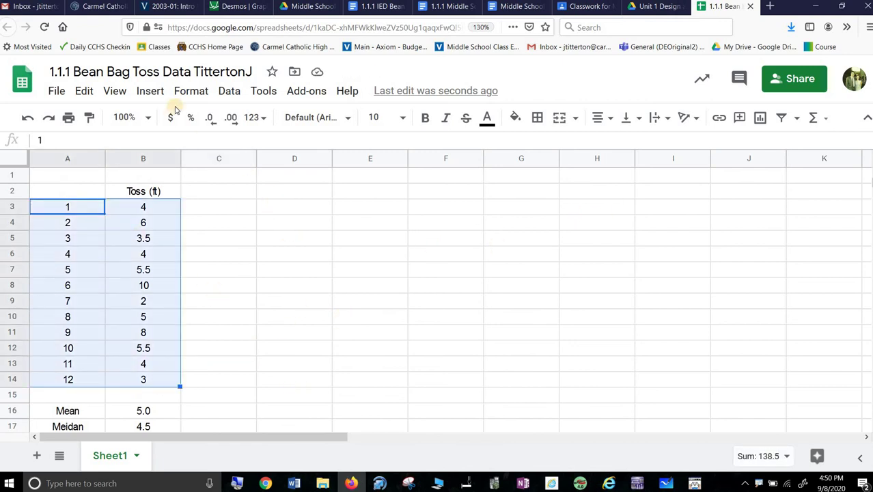
pyautogui.click(149, 90)
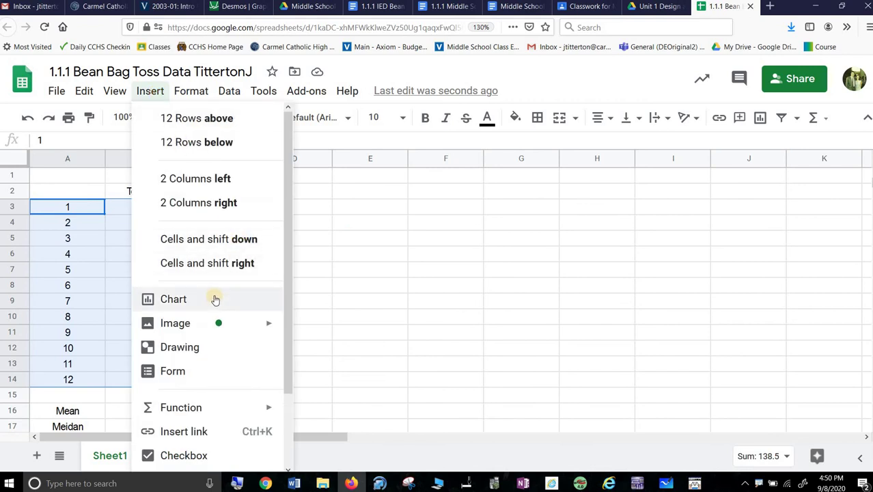
pyautogui.click(214, 298)
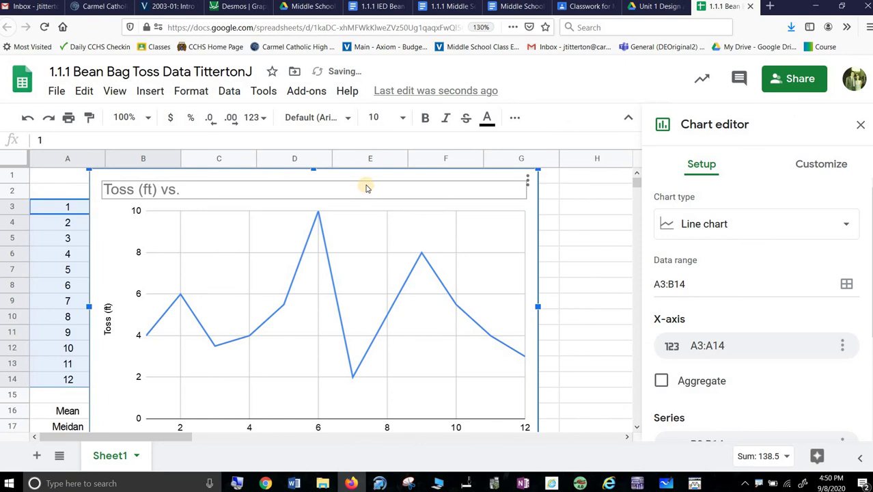
pyautogui.moveTo(365, 176); pyautogui.dragTo(486, 175)
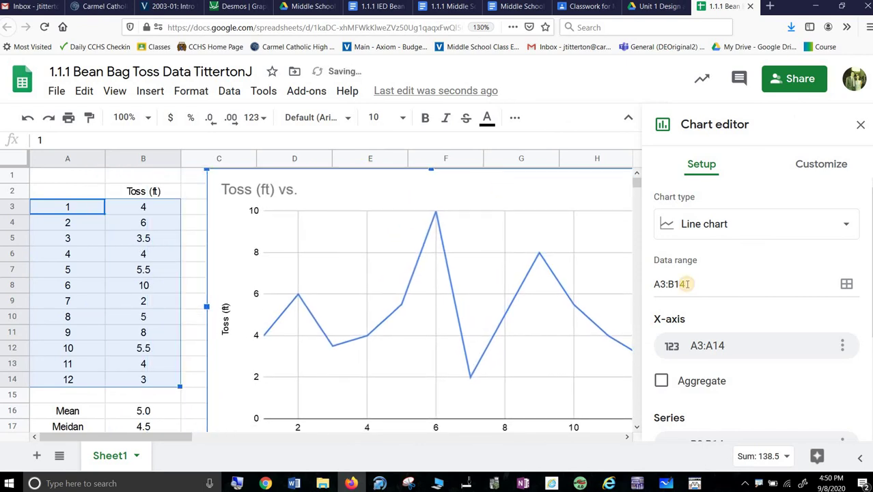
# Change the chart type to Histogram chart
pyautogui.click(842, 224)
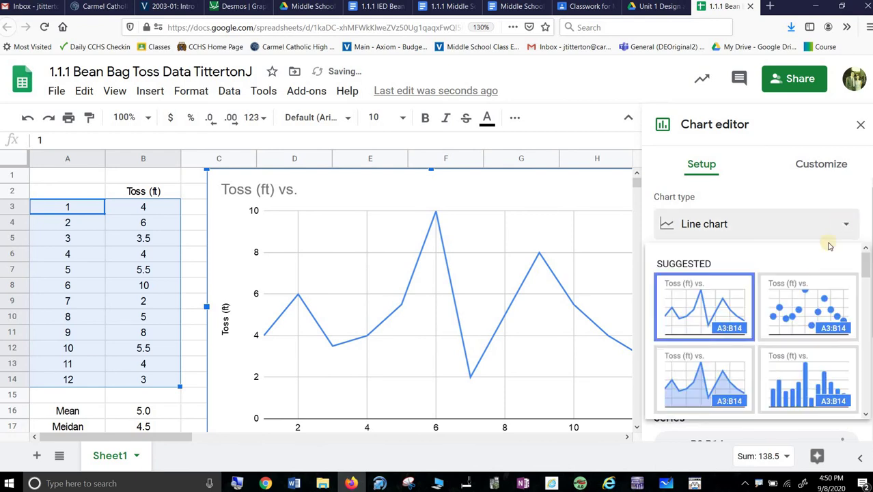
pyautogui.scroll(-10, 823, 293)
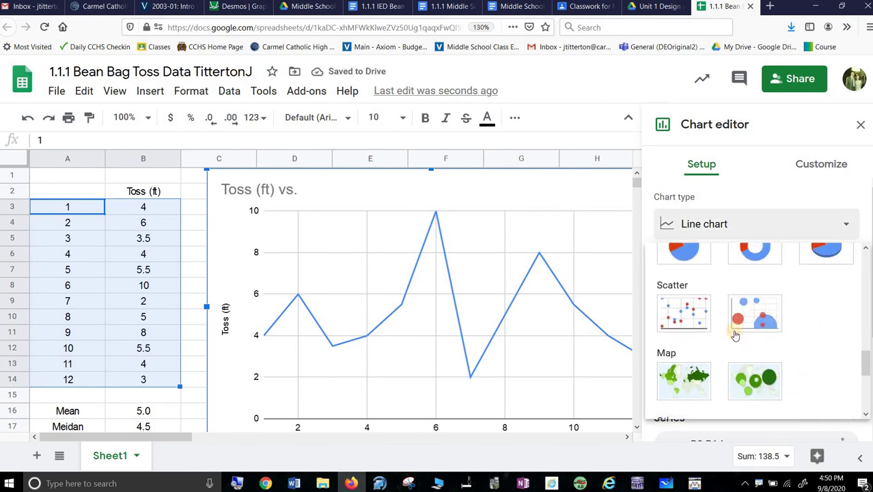
pyautogui.scroll(-3, 736, 325)
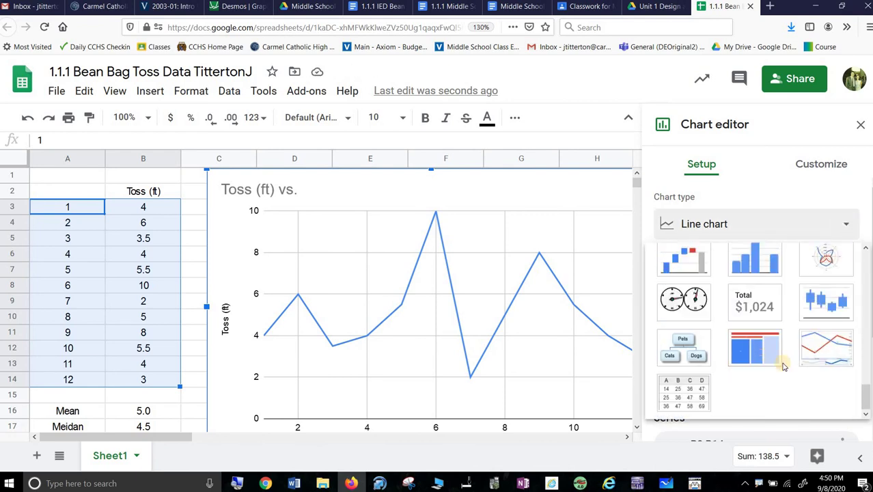
pyautogui.scroll(2, 780, 361)
pyautogui.click(747, 327)
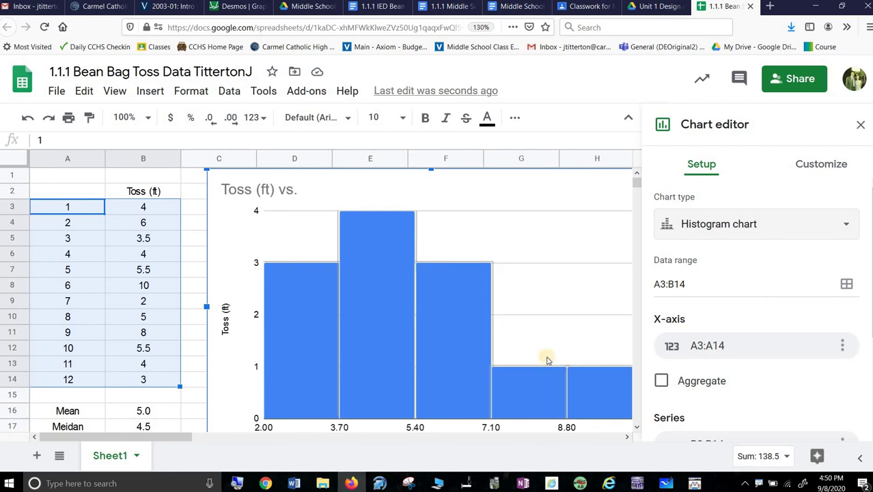
pyautogui.scroll(-4, 766, 252)
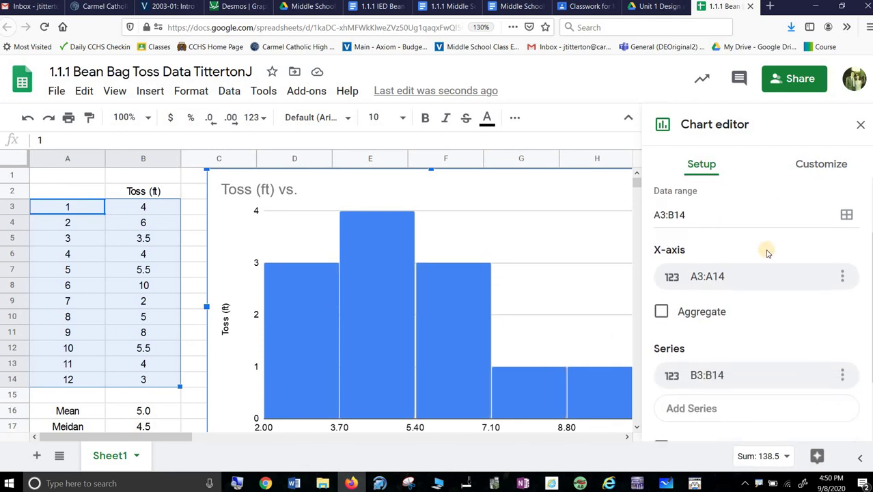
pyautogui.scroll(4, 806, 191)
# Set the histogram's bucket size to 2 under Customize, then close the Chart editor
pyautogui.click(820, 167)
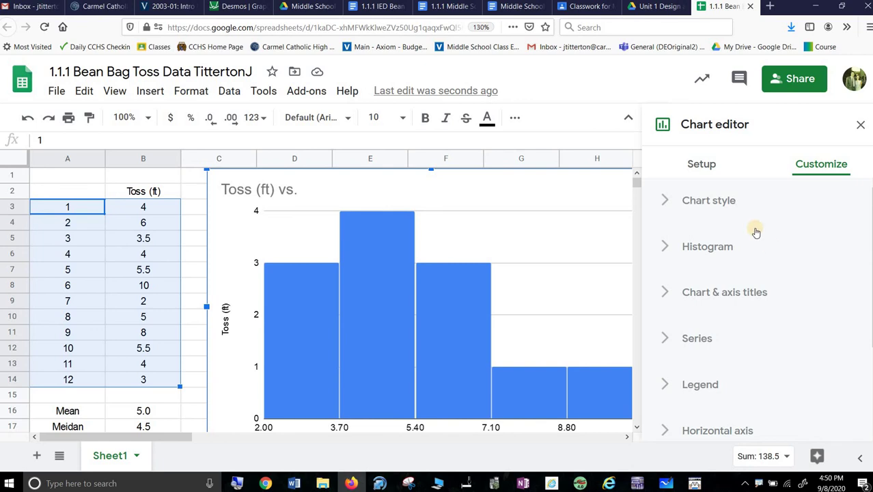
pyautogui.click(674, 244)
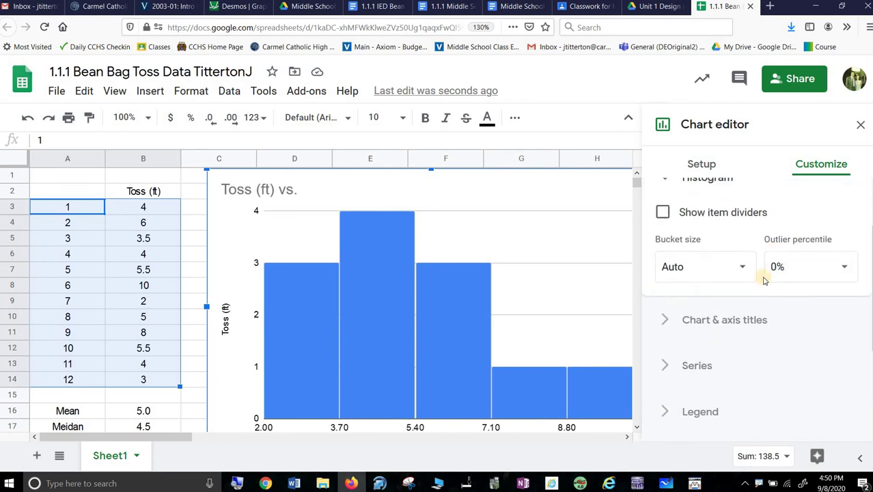
pyautogui.click(742, 270)
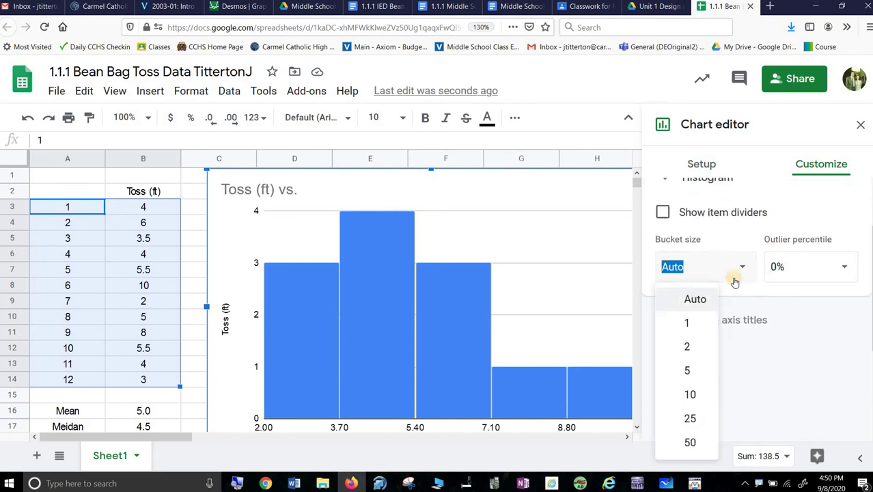
pyautogui.click(694, 347)
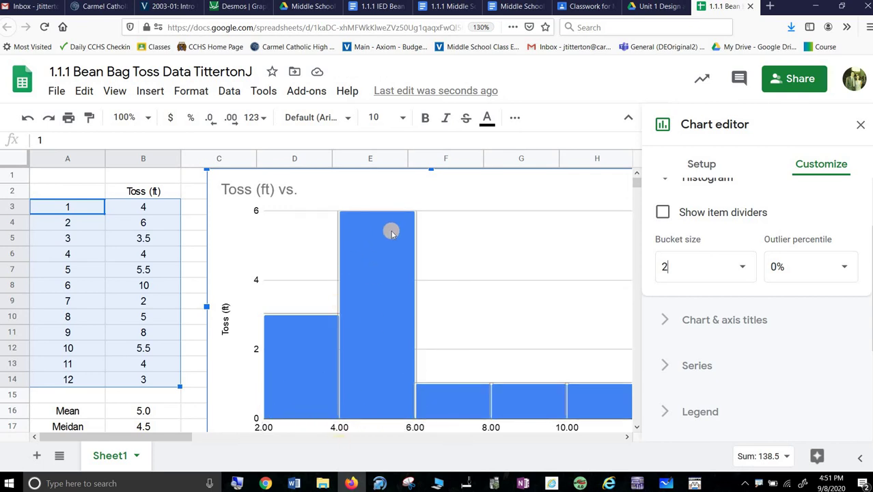
pyautogui.scroll(-2, 143, 388)
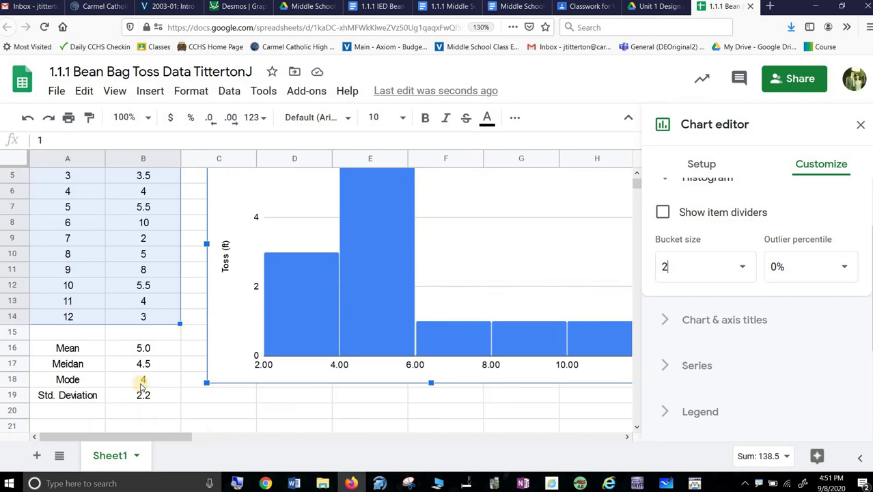
pyautogui.scroll(2, 150, 388)
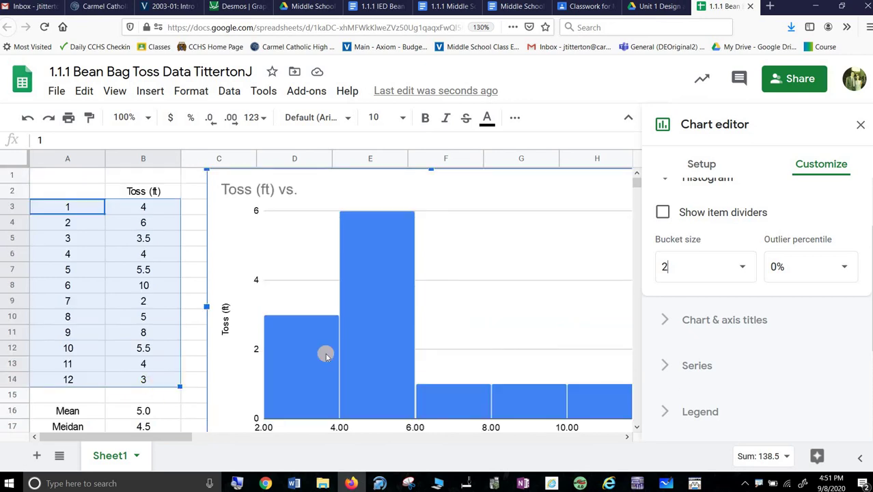
pyautogui.click(862, 126)
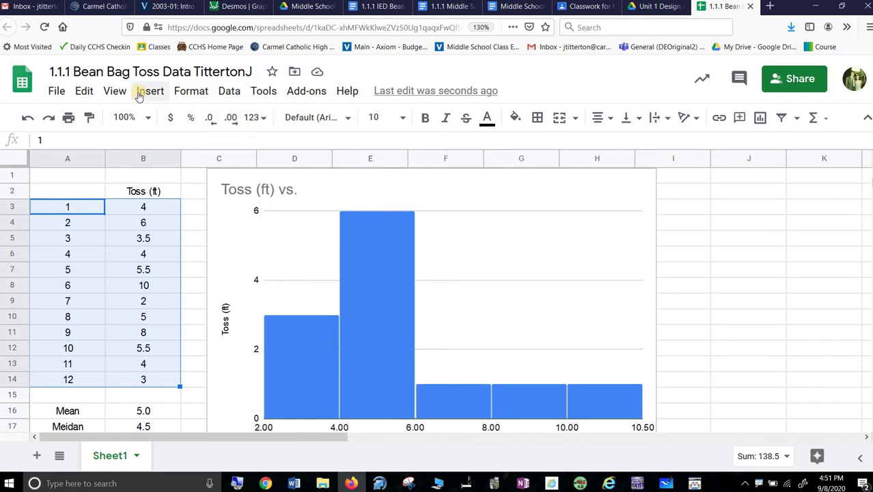
# Zoom the sheet to 125%, then to 75%, and deselect the data
pyautogui.click(149, 117)
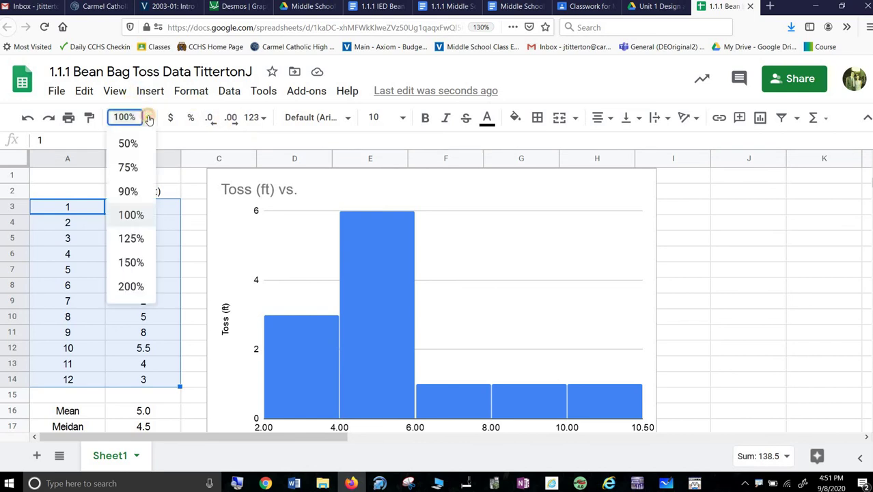
pyautogui.click(133, 239)
pyautogui.click(149, 117)
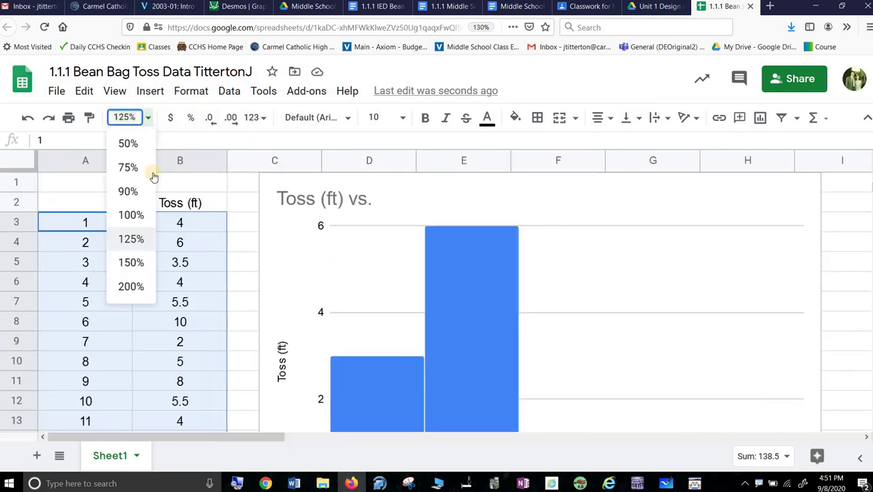
pyautogui.click(151, 166)
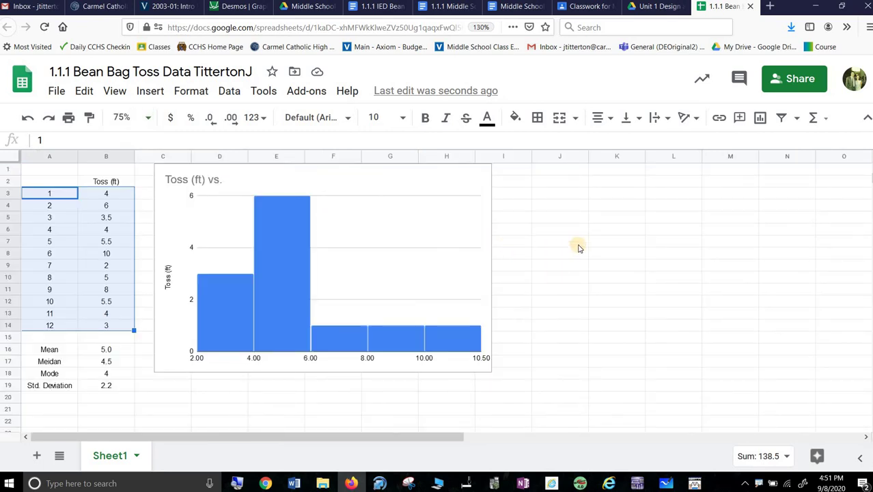
pyautogui.click(578, 243)
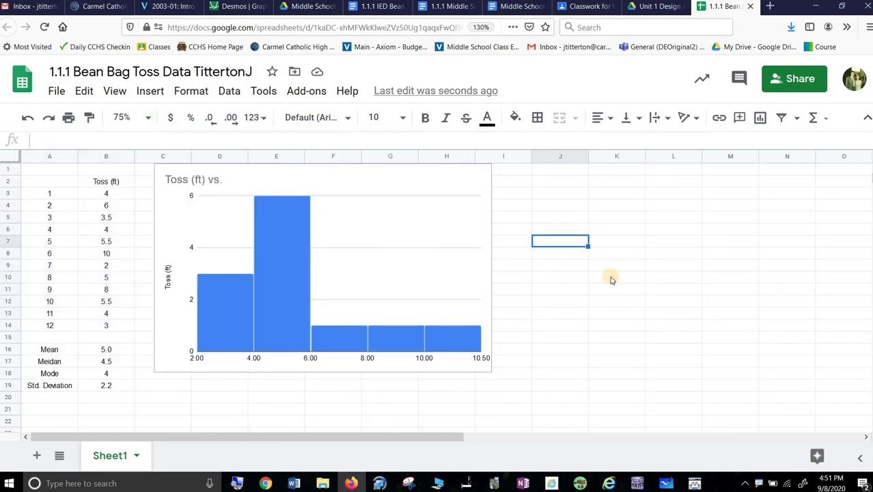